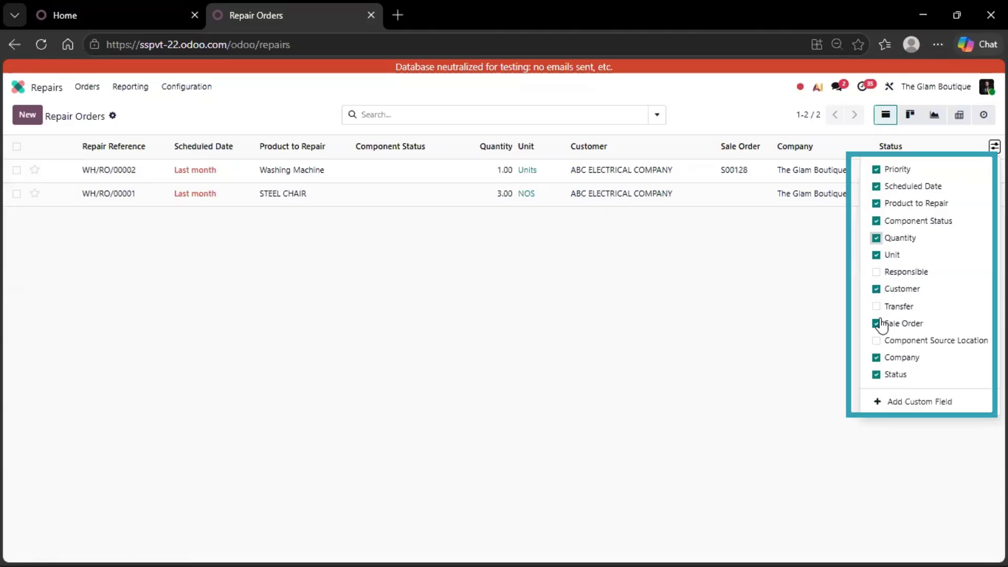
# View the repair orders in the kanban, graph and activity views, and return to the list view
pyautogui.click(580, 337)
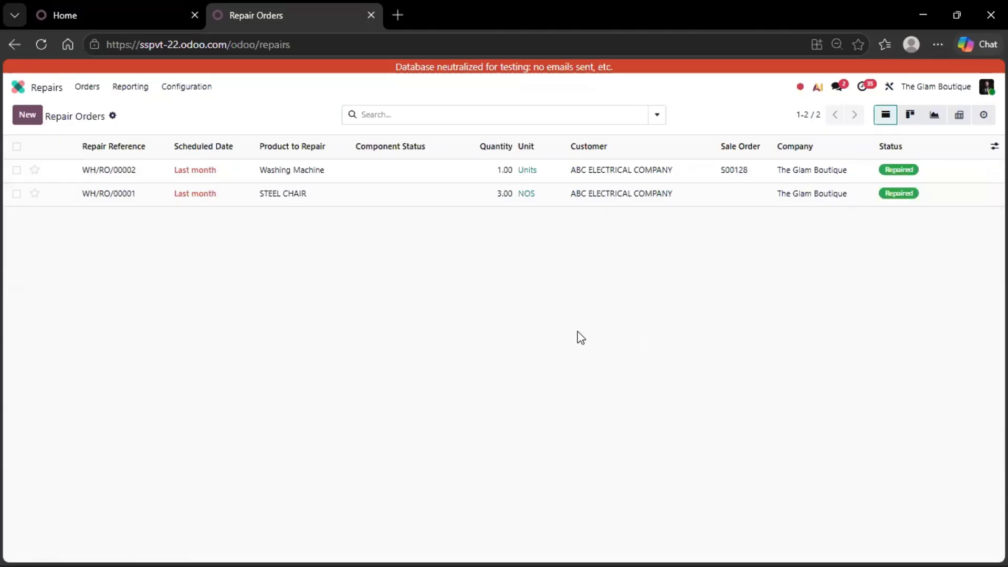
pyautogui.click(912, 116)
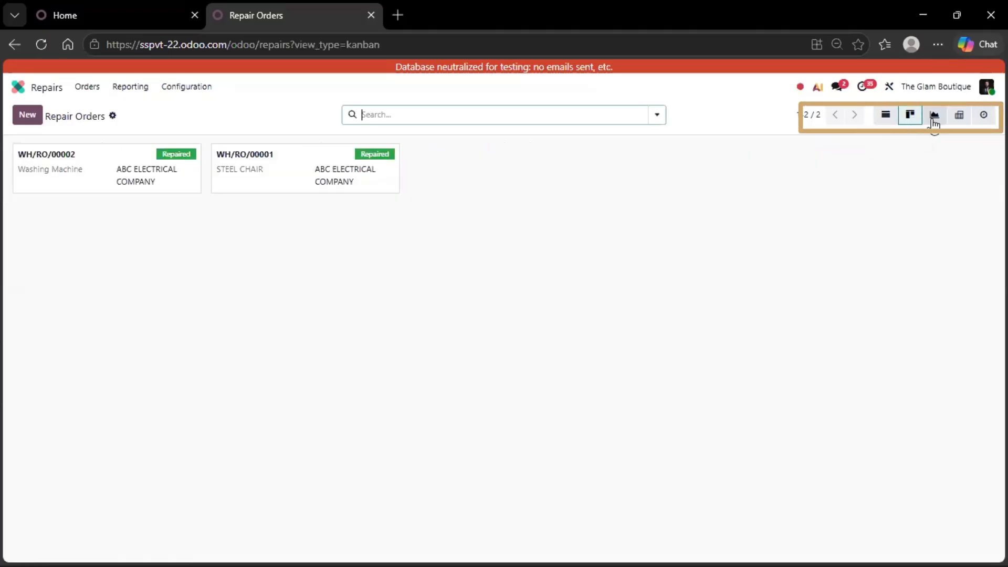
pyautogui.click(935, 117)
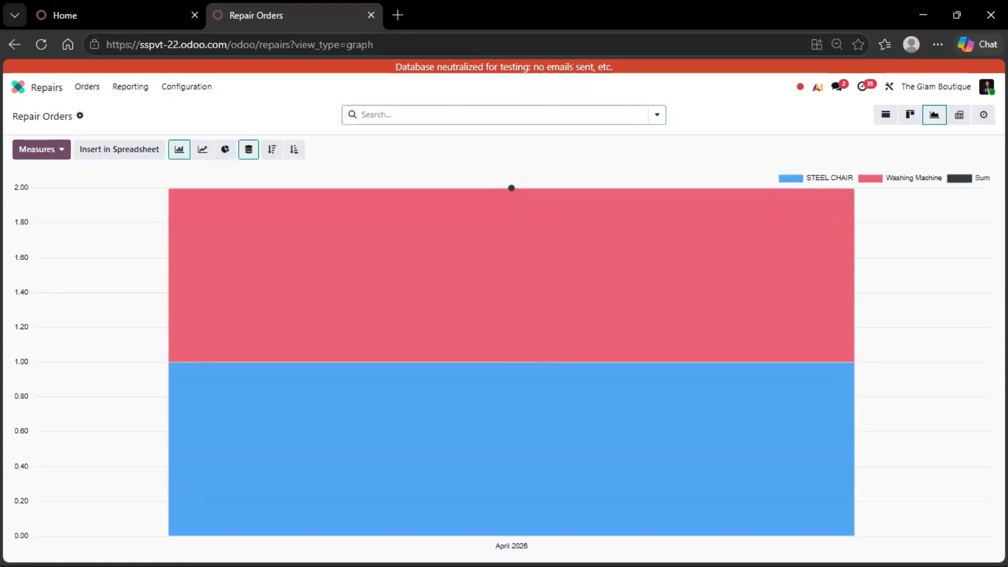
pyautogui.click(982, 119)
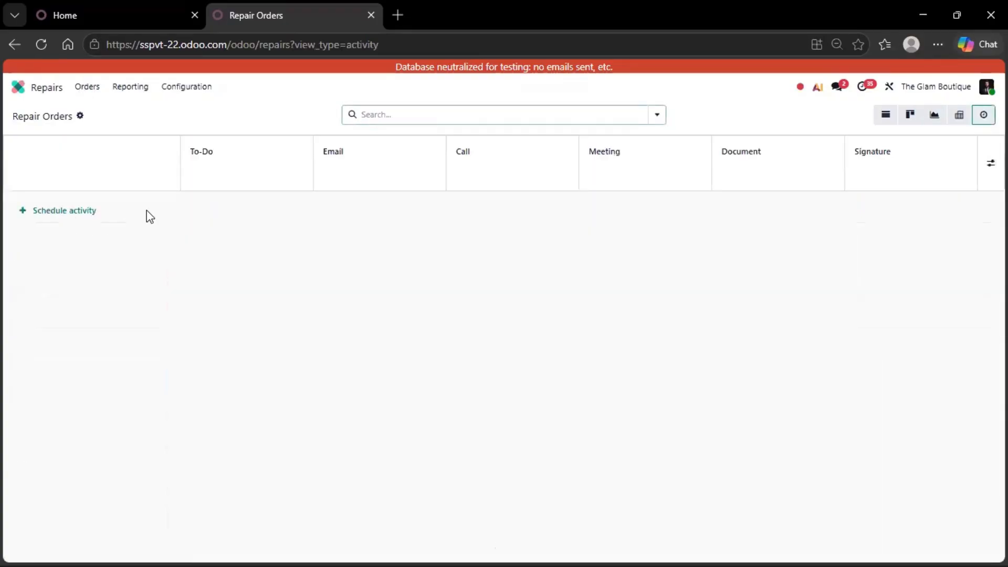
pyautogui.click(90, 90)
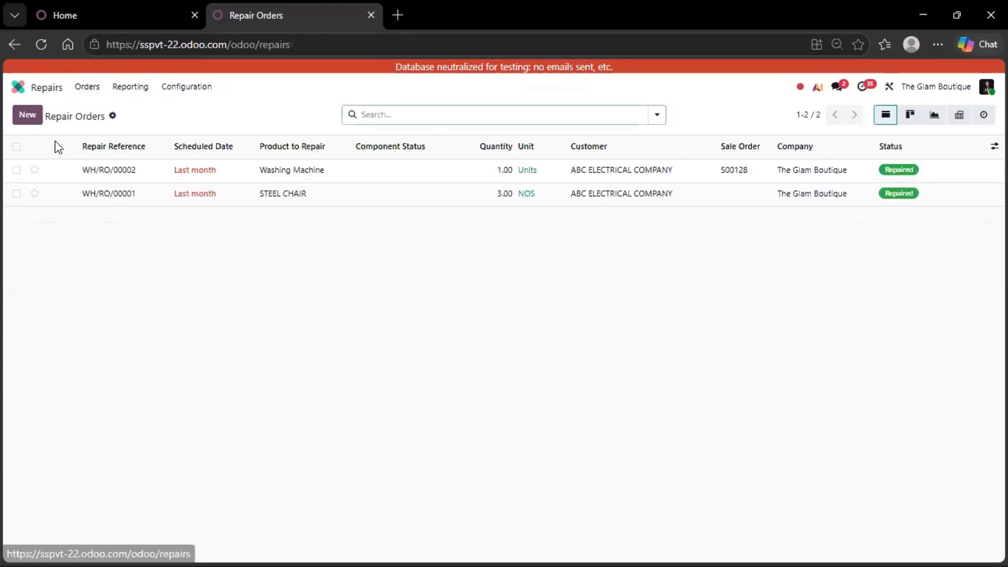
# Create a new repair order with ABC ELECTRICAL COMPANY as the customer
pyautogui.click(26, 115)
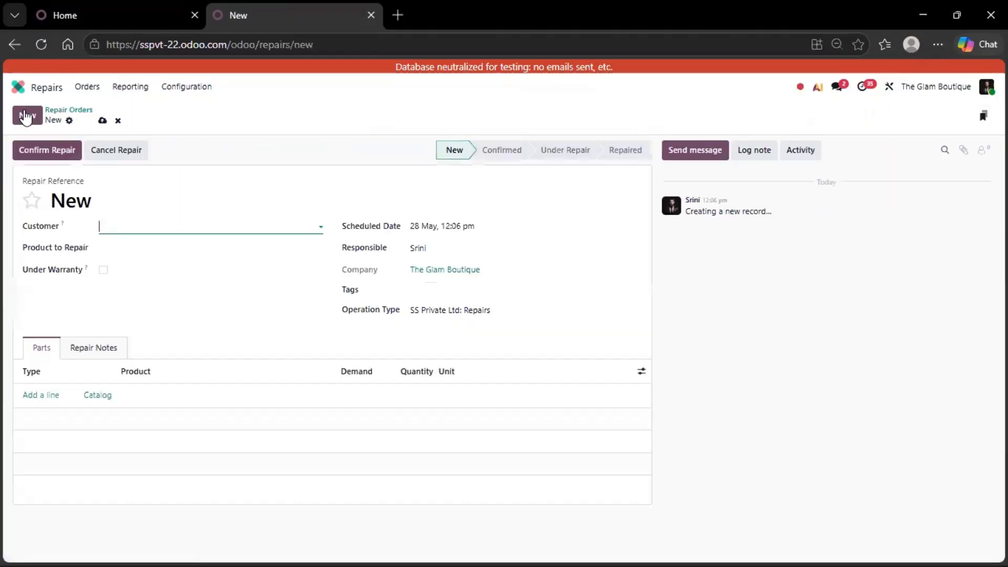
pyautogui.click(153, 230)
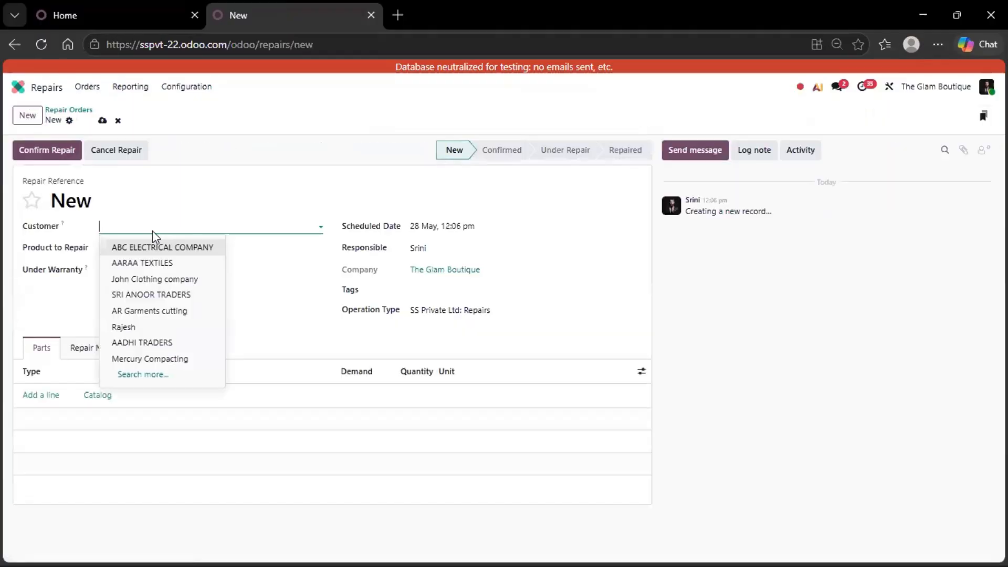
pyautogui.click(152, 246)
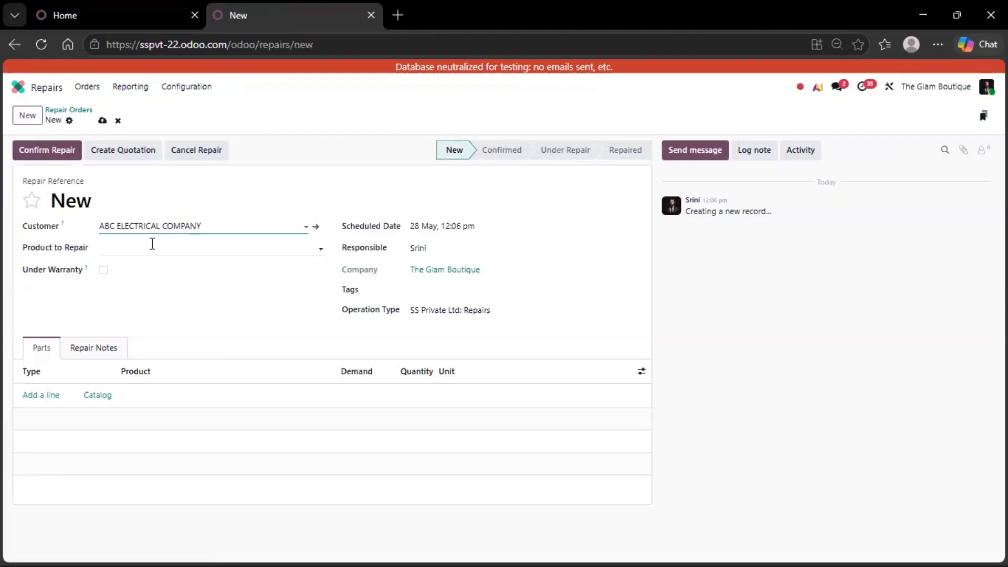
# Set Laptop as the product to repair, keeping the default quantity of 1.00 and leaving the warranty option off
pyautogui.click(147, 245)
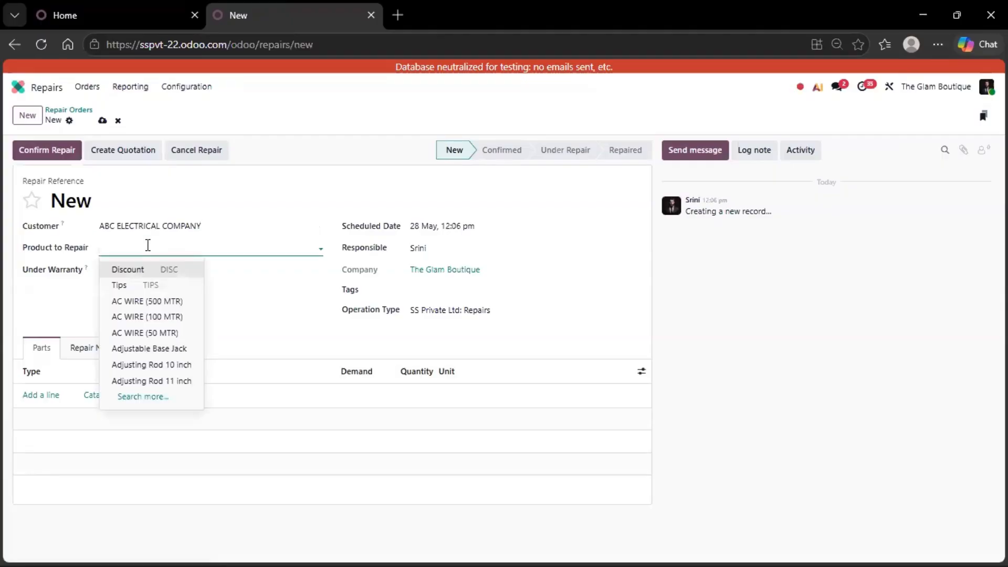
pyautogui.write('Ipa')
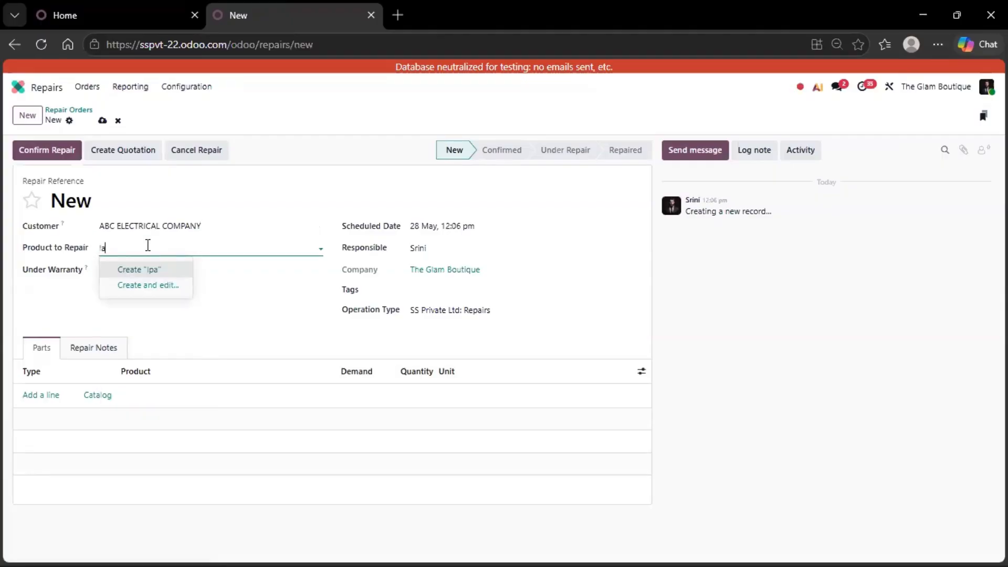
pyautogui.press('BackSpace')
pyautogui.press('BackSpace')
pyautogui.press('BackSpace')
pyautogui.write('LA')
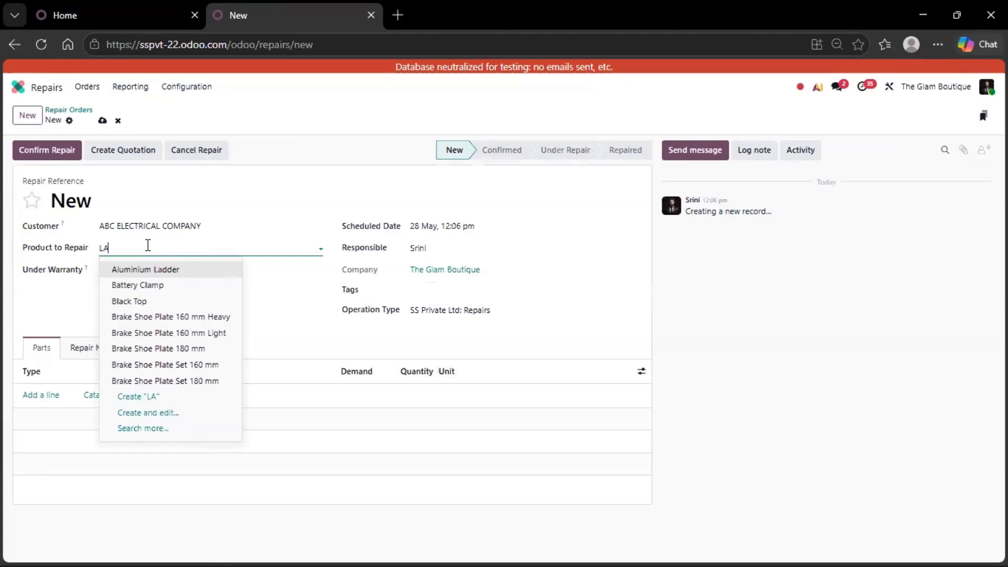
pyautogui.write('P')
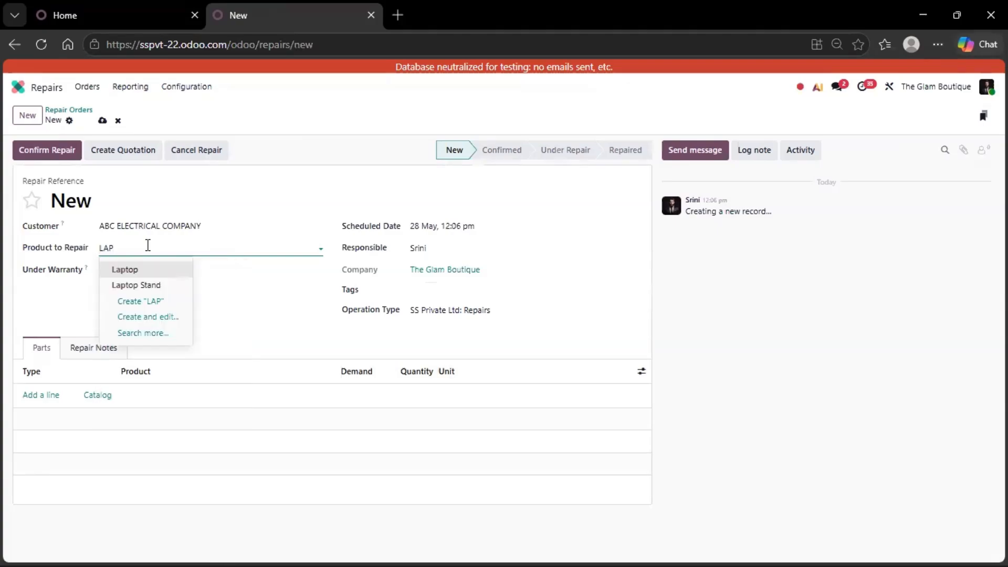
pyautogui.click(131, 269)
pyautogui.click(140, 272)
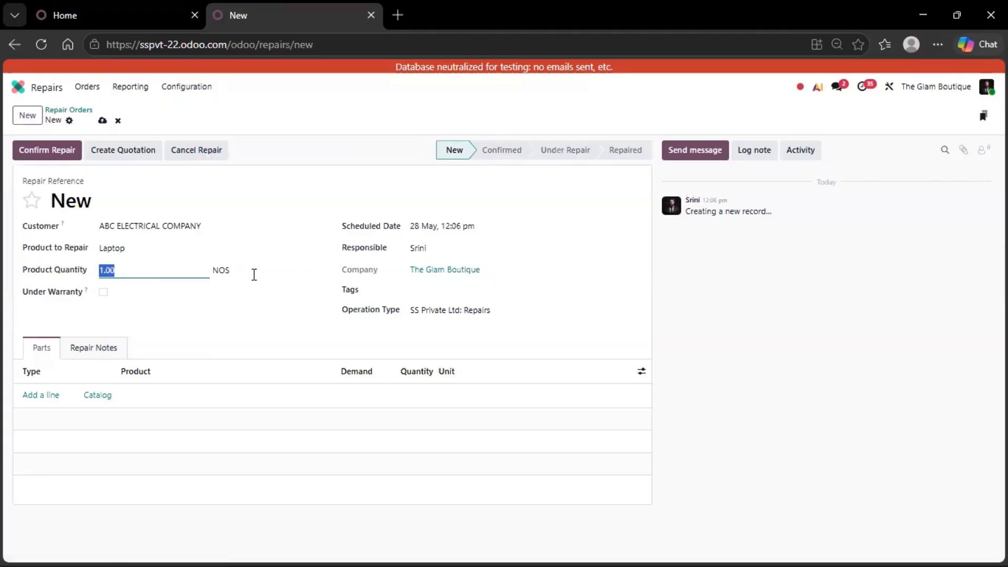
pyautogui.click(122, 295)
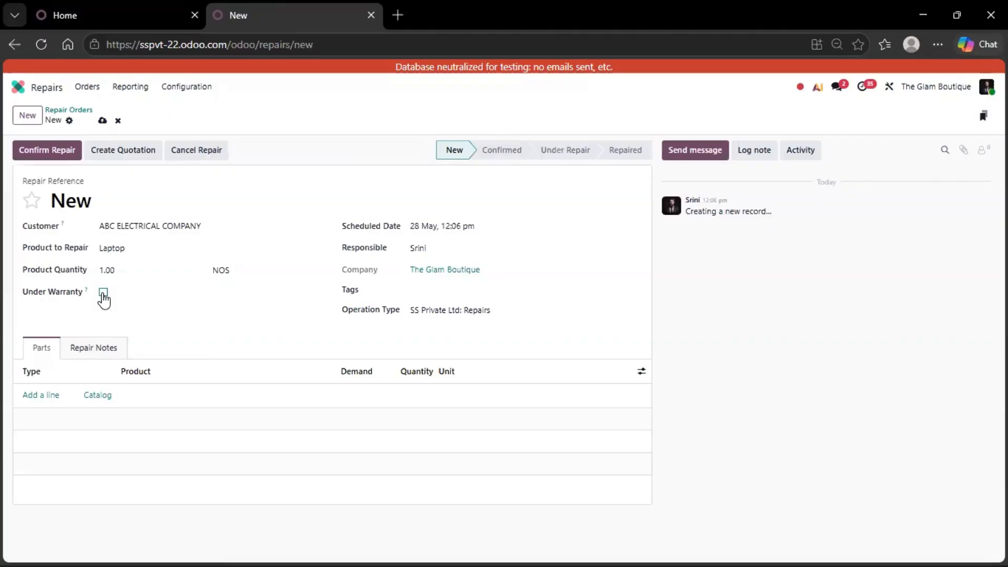
# Assign the third listed user as responsible for the repair, keeping the scheduled date and leaving the tags empty
pyautogui.click(503, 229)
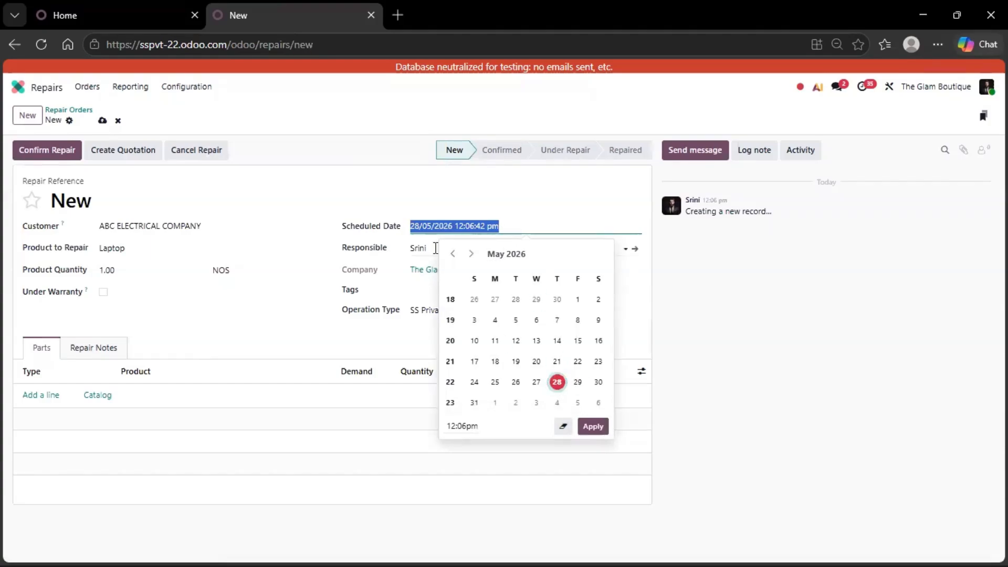
pyautogui.click(702, 259)
pyautogui.click(501, 248)
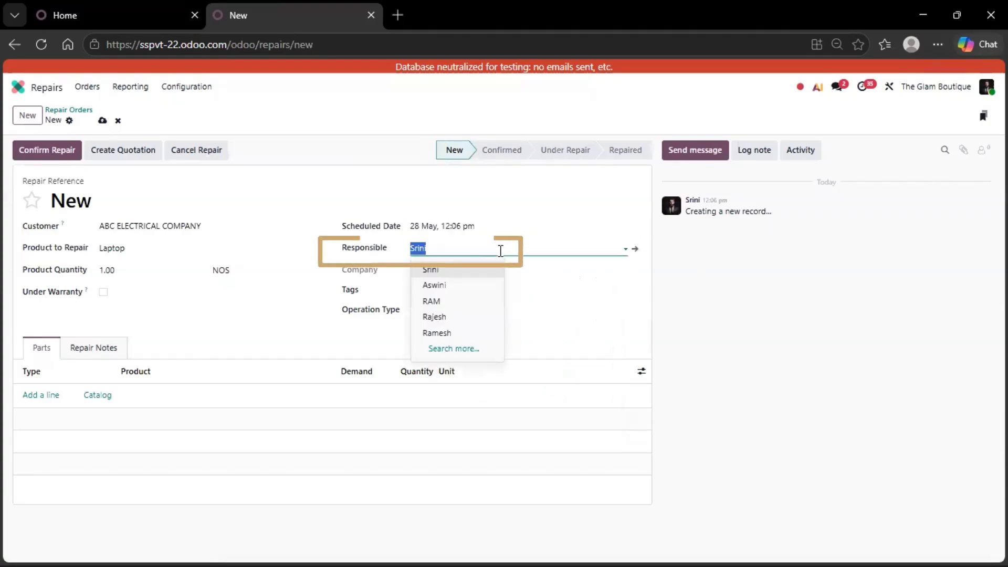
pyautogui.click(450, 287)
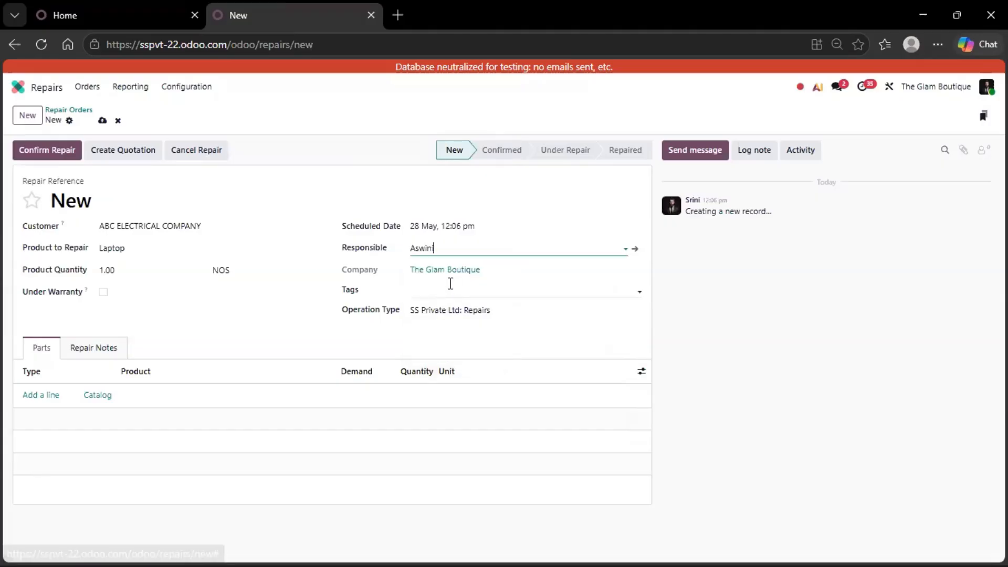
pyautogui.click(481, 246)
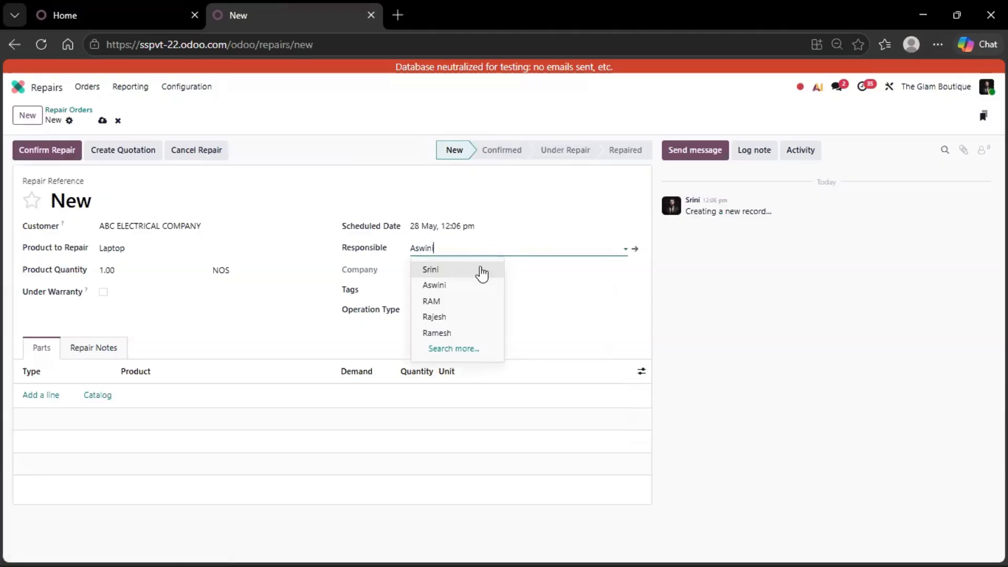
pyautogui.click(466, 288)
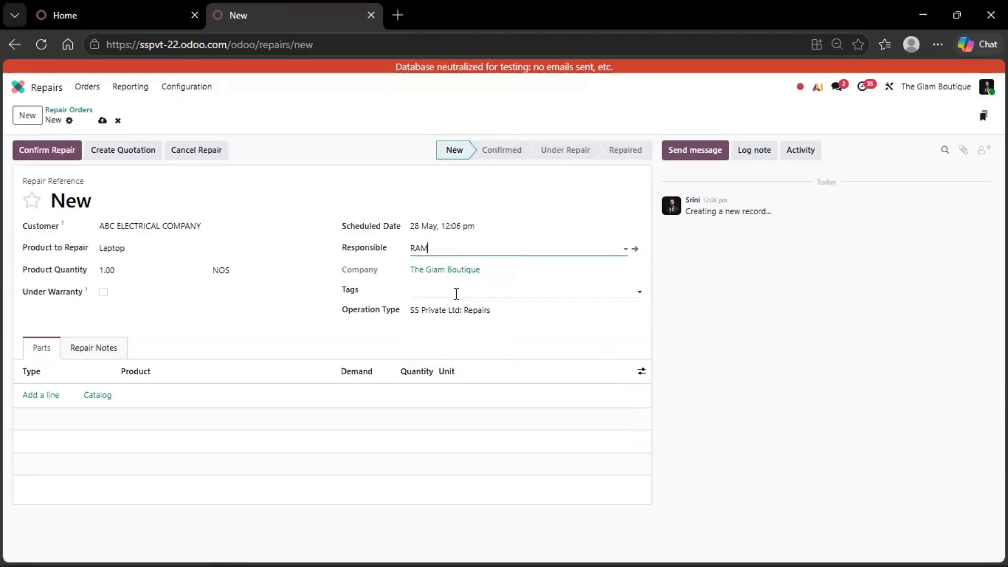
pyautogui.click(456, 293)
pyautogui.click(459, 292)
# Start a new line of type Add in the repair order's parts list
pyautogui.click(51, 397)
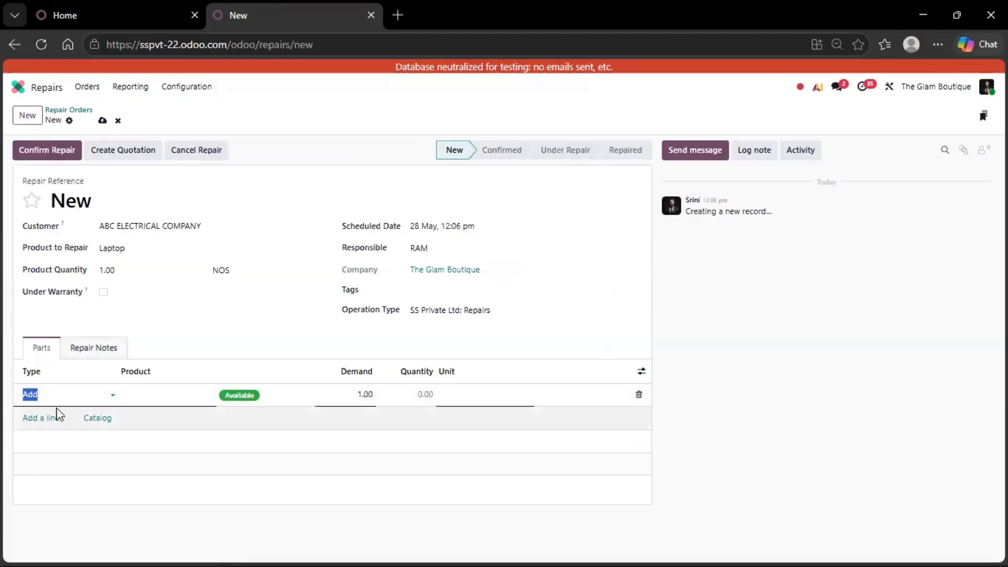
pyautogui.click(52, 395)
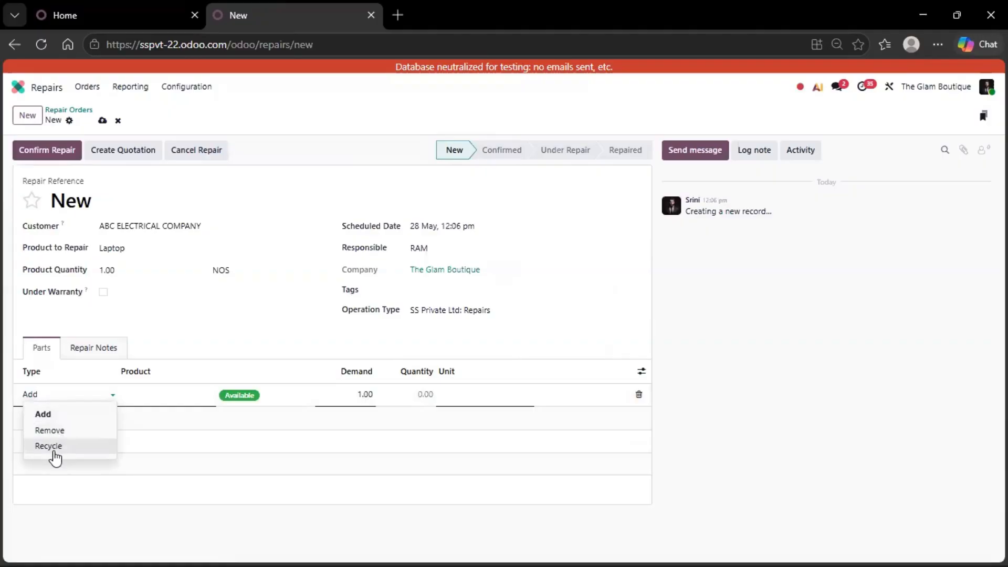
pyautogui.click(151, 400)
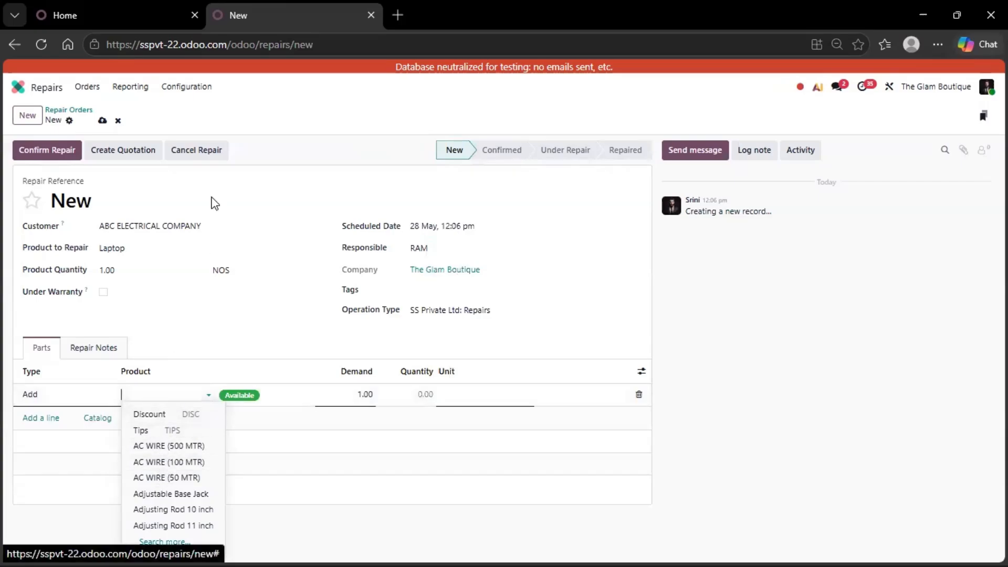
# Browse the full product list for a suitable part, and close it without choosing one
pyautogui.click(181, 541)
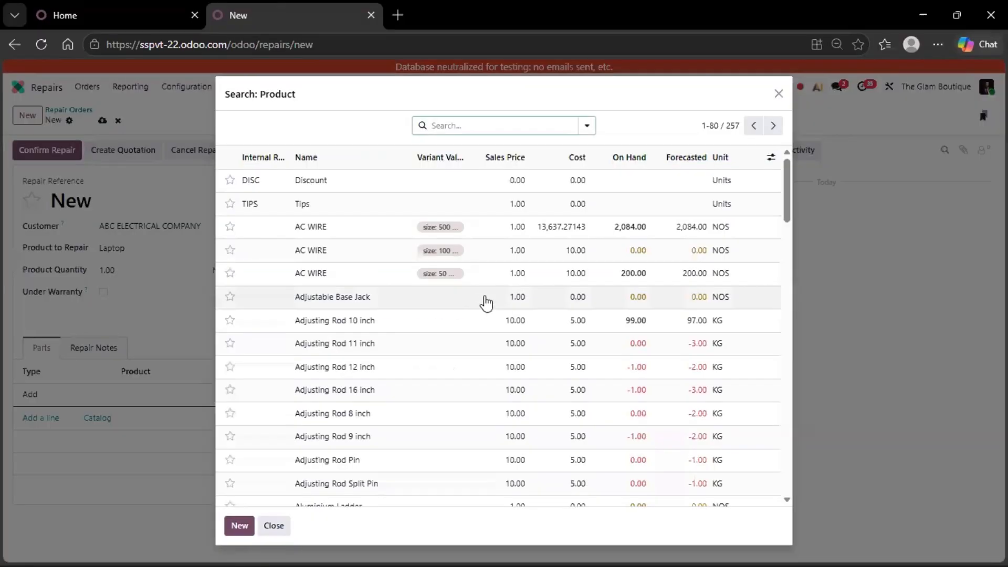
pyautogui.scroll(-12, 391, 342)
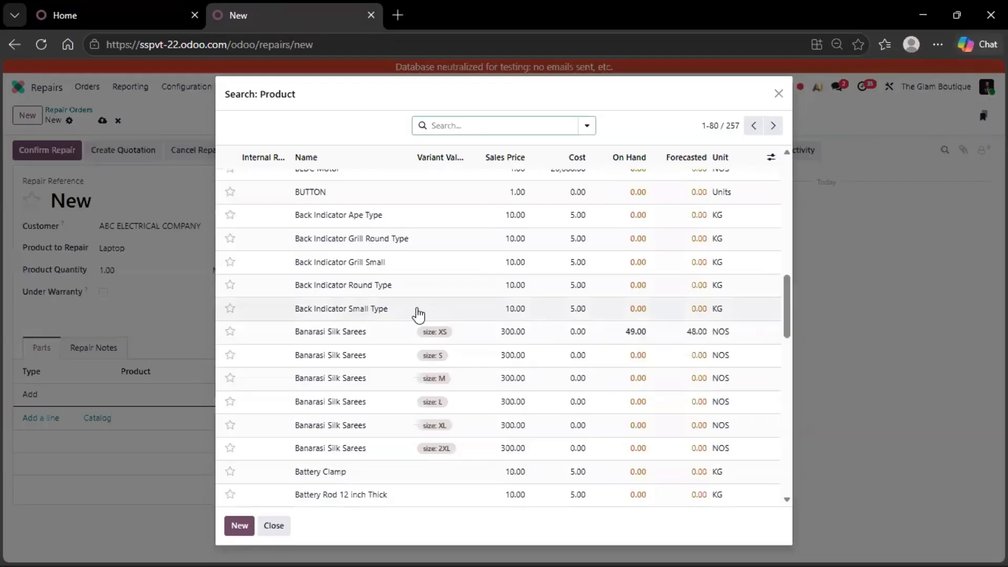
pyautogui.scroll(2, 418, 313)
pyautogui.scroll(-2, 418, 313)
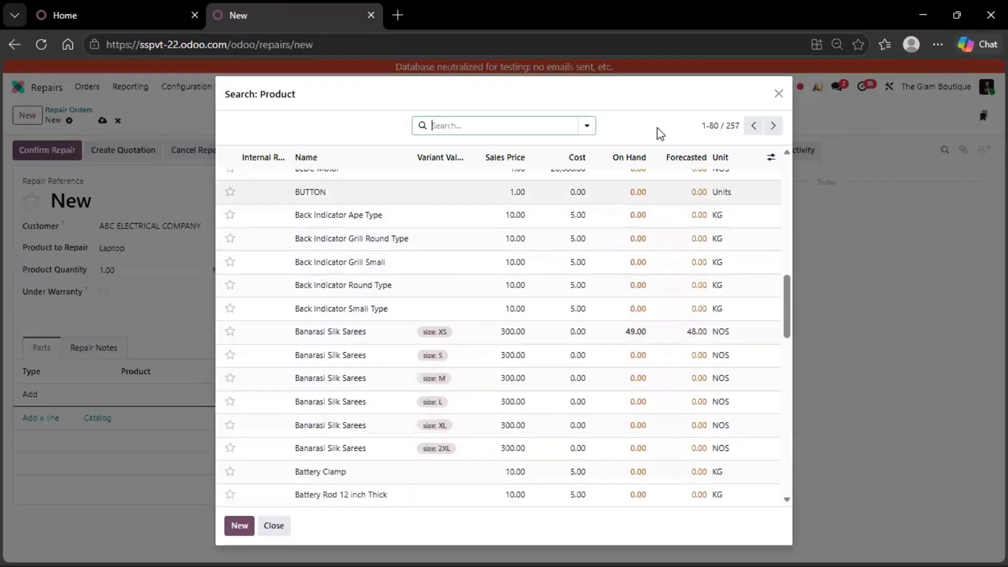
pyautogui.click(780, 95)
# Fill the part line with a newly created product named BATTER at quantity 1, and save the repair order
pyautogui.click(126, 396)
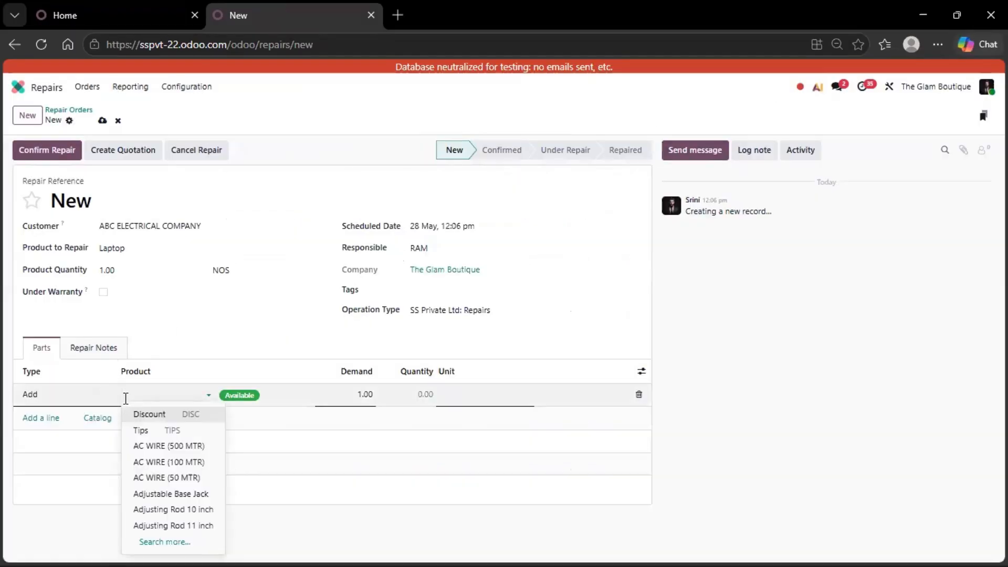
pyautogui.write('BATTER')
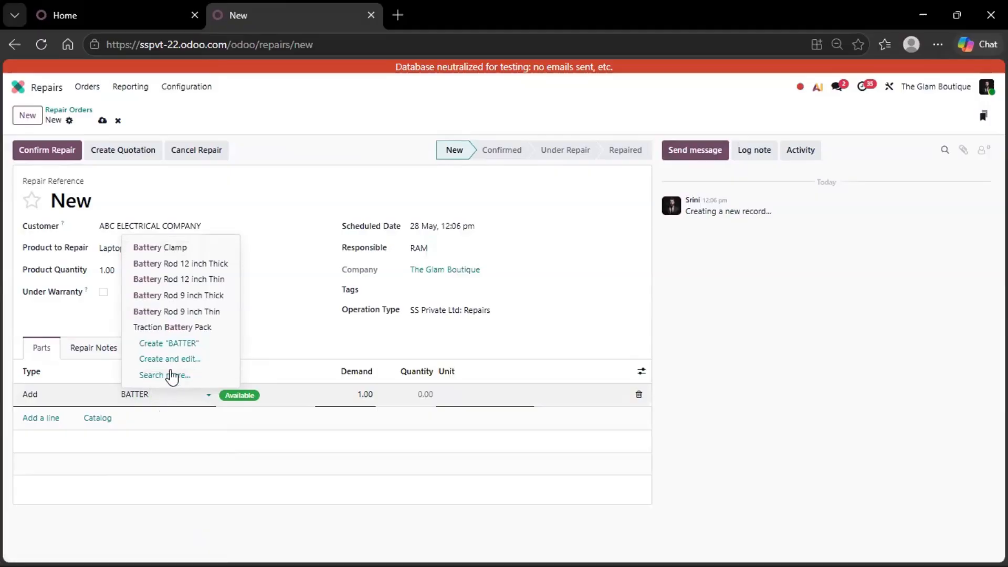
pyautogui.click(171, 347)
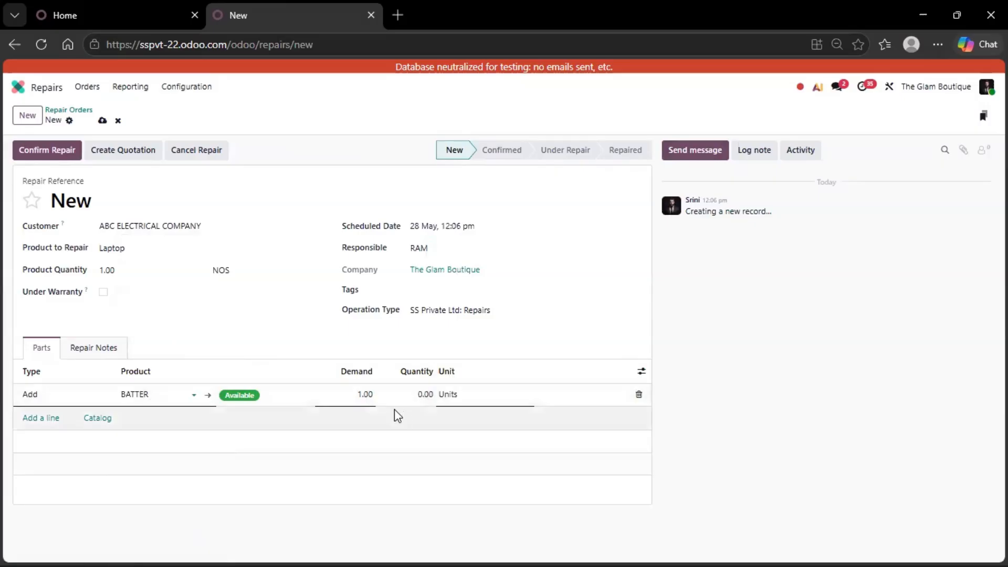
pyautogui.click(416, 399)
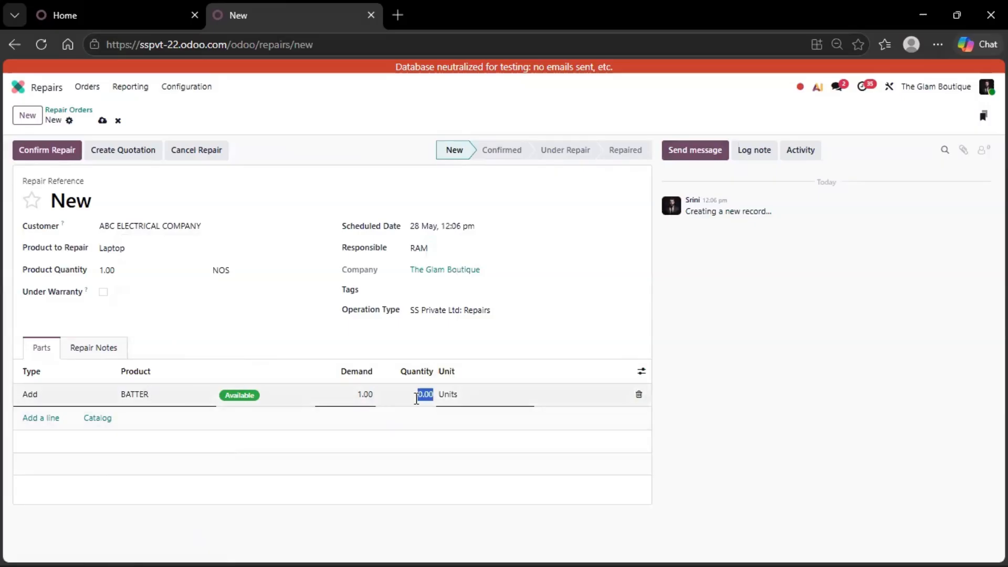
pyautogui.write('1')
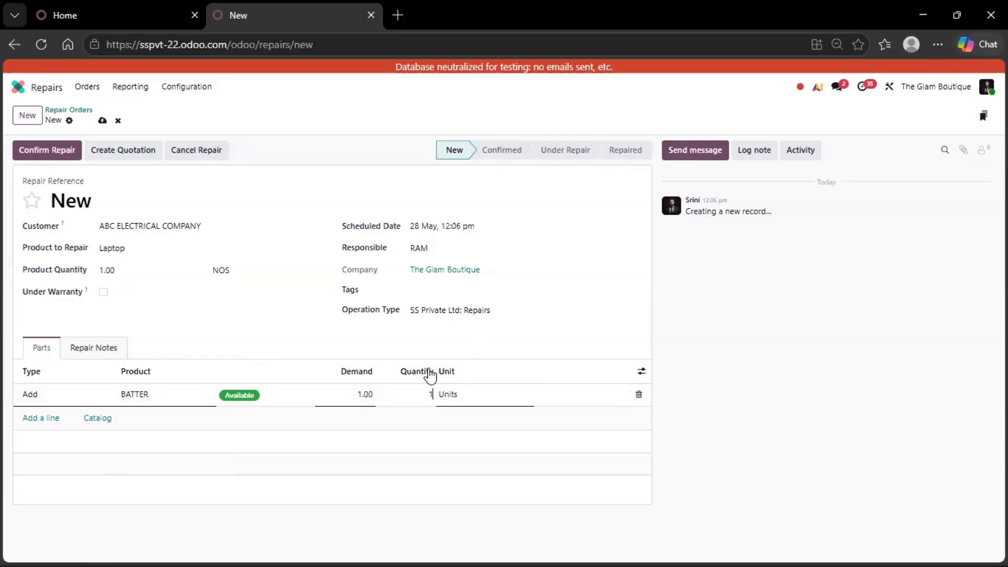
pyautogui.click(446, 353)
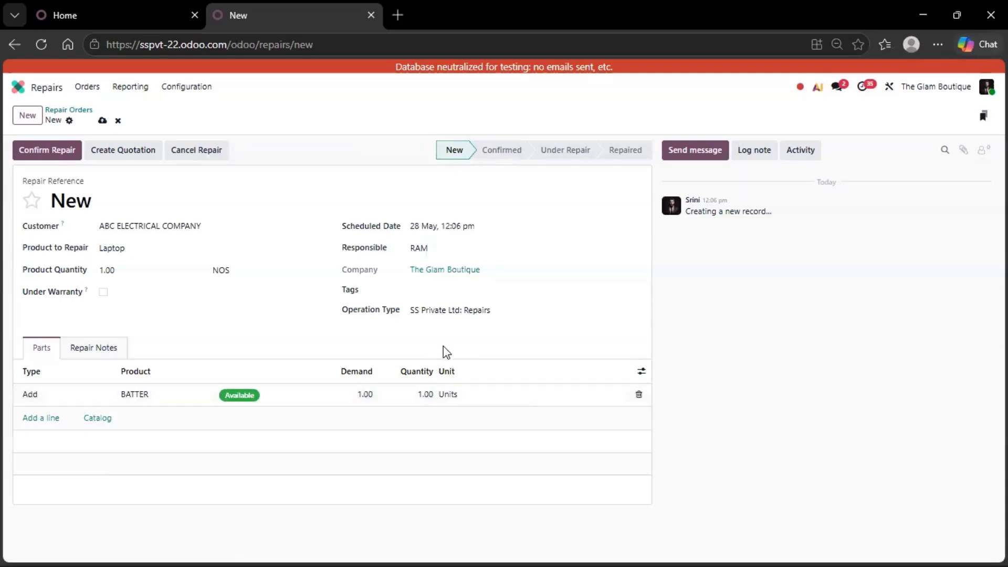
pyautogui.click(102, 121)
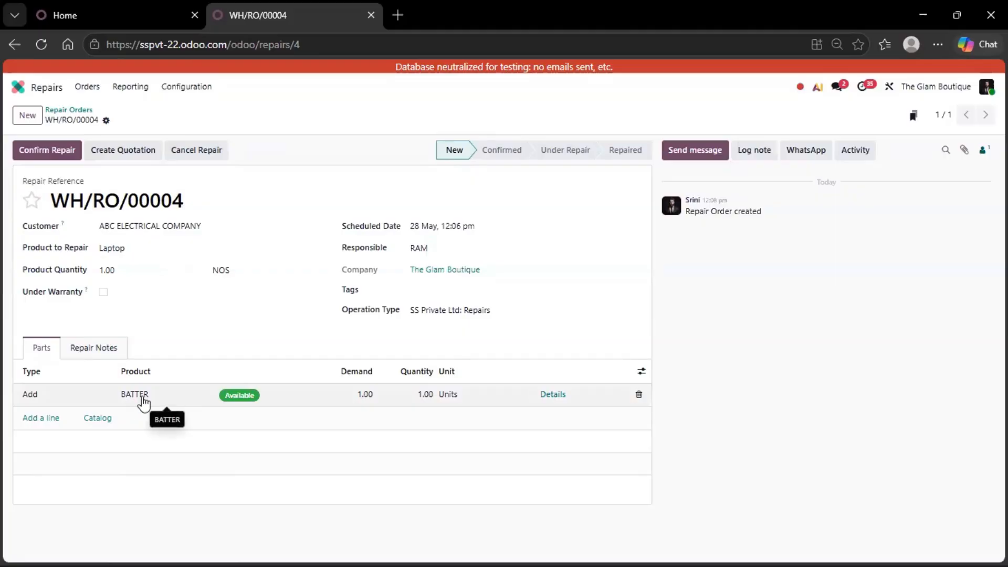
# Review the BATTER product's record, and delete its line from the repair order's parts list
pyautogui.click(151, 403)
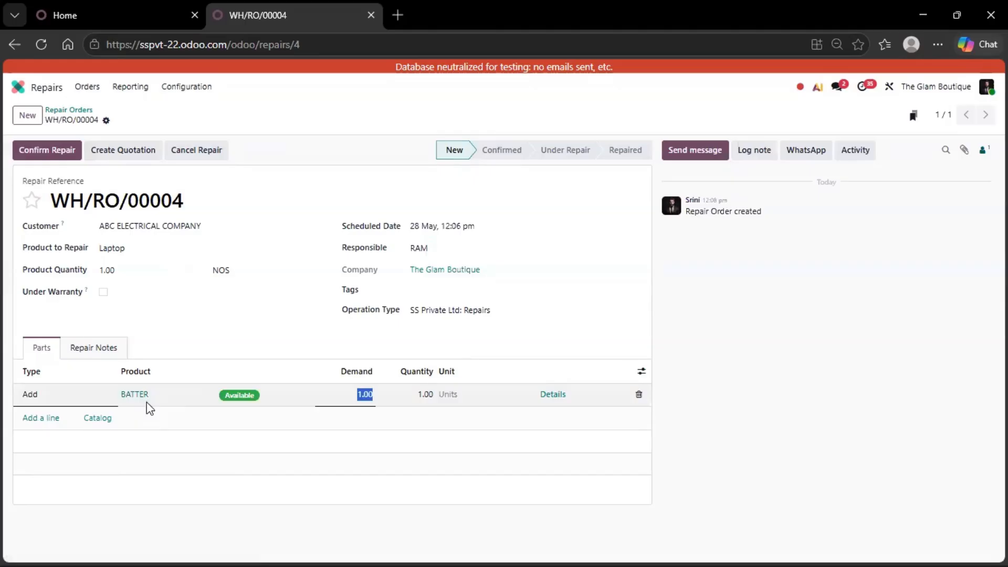
pyautogui.click(149, 399)
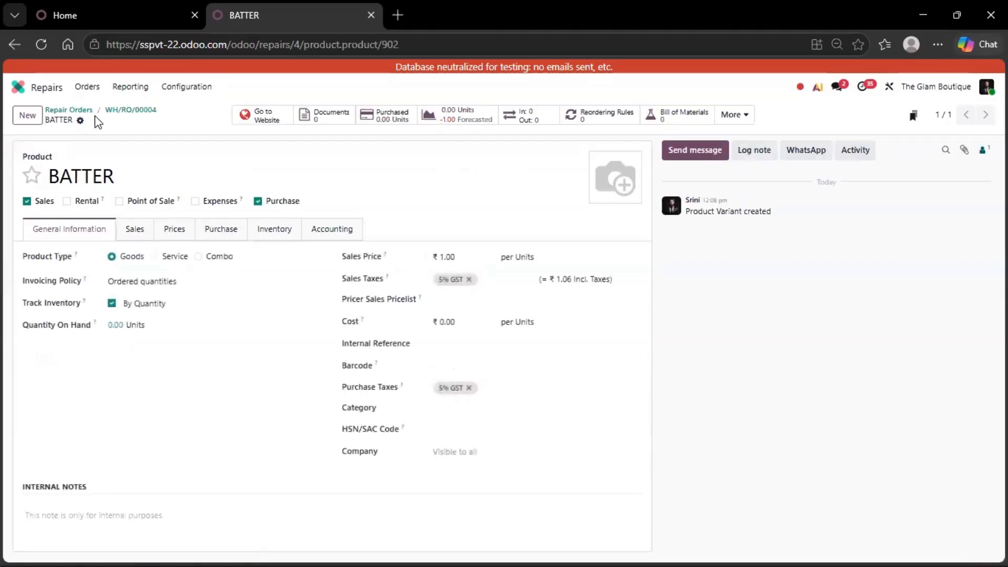
pyautogui.click(131, 109)
pyautogui.click(639, 395)
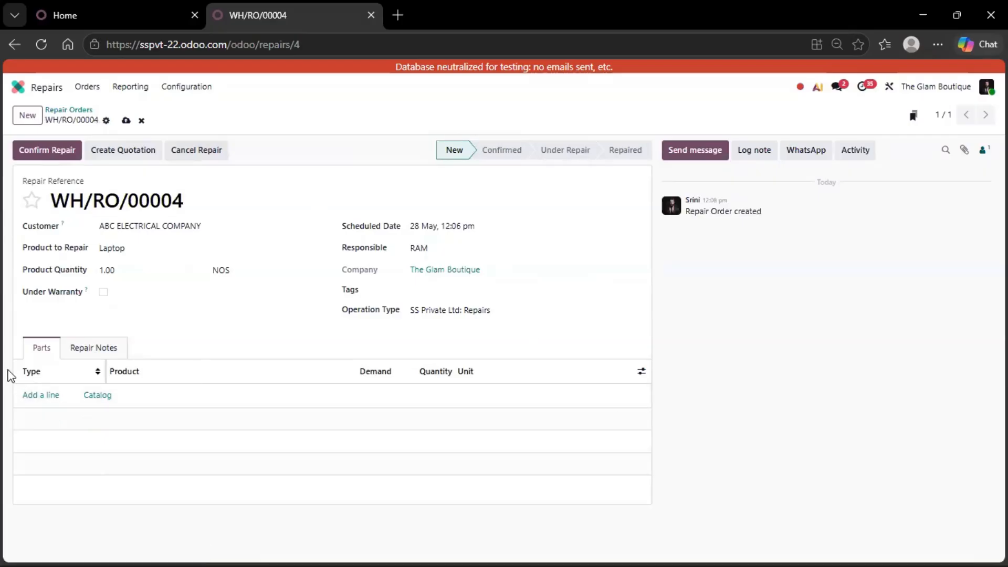
# Add a part line of type Add with a newly created product named BATTERY, set its quantity to 1, and save the repair order
pyautogui.click(45, 395)
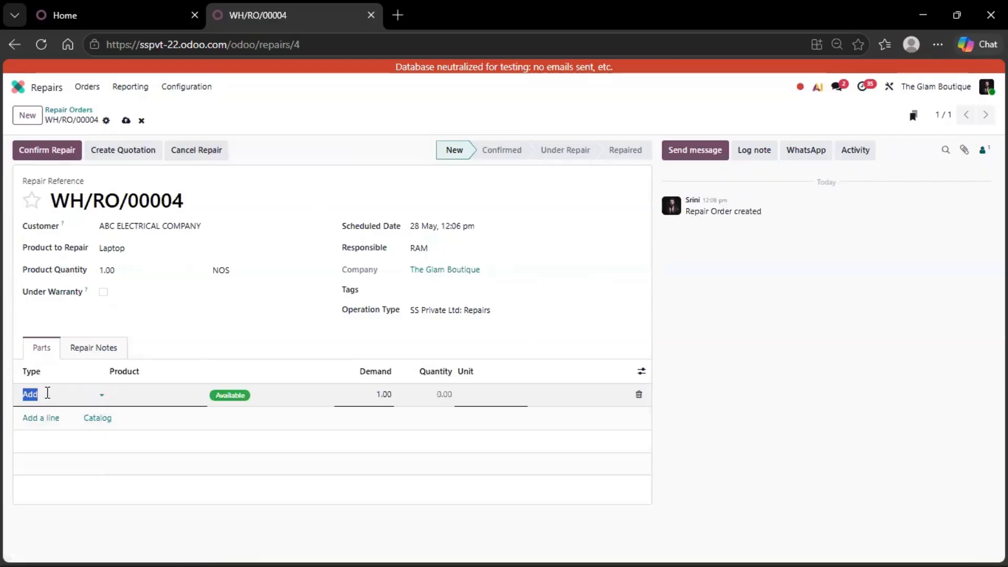
pyautogui.click(119, 397)
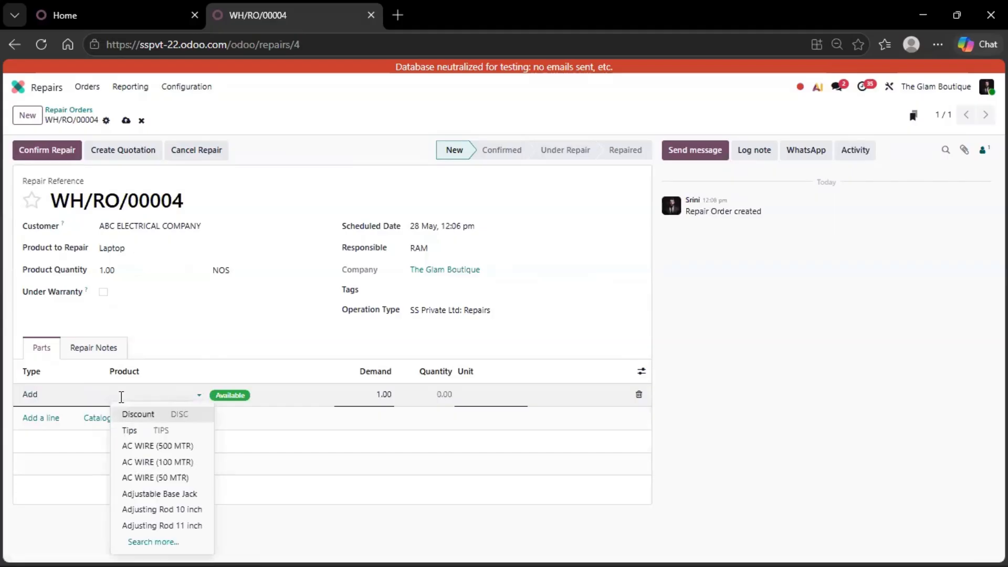
pyautogui.write('BATT')
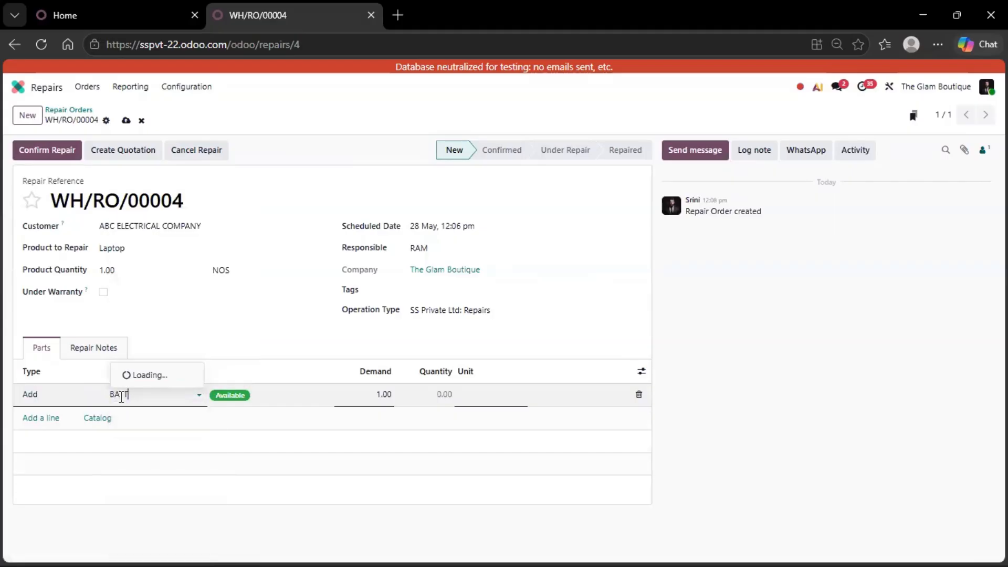
pyautogui.write('ERY')
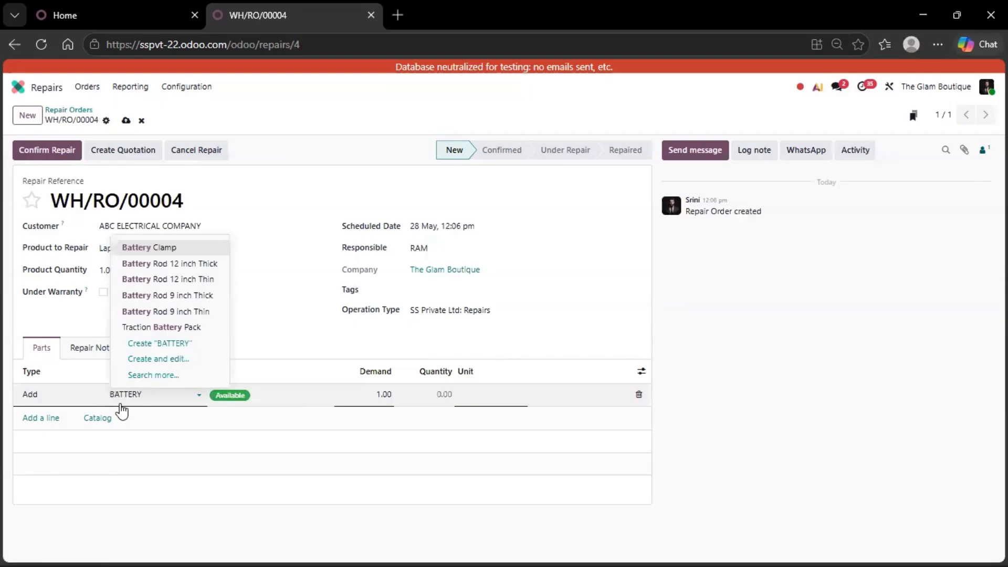
pyautogui.click(181, 347)
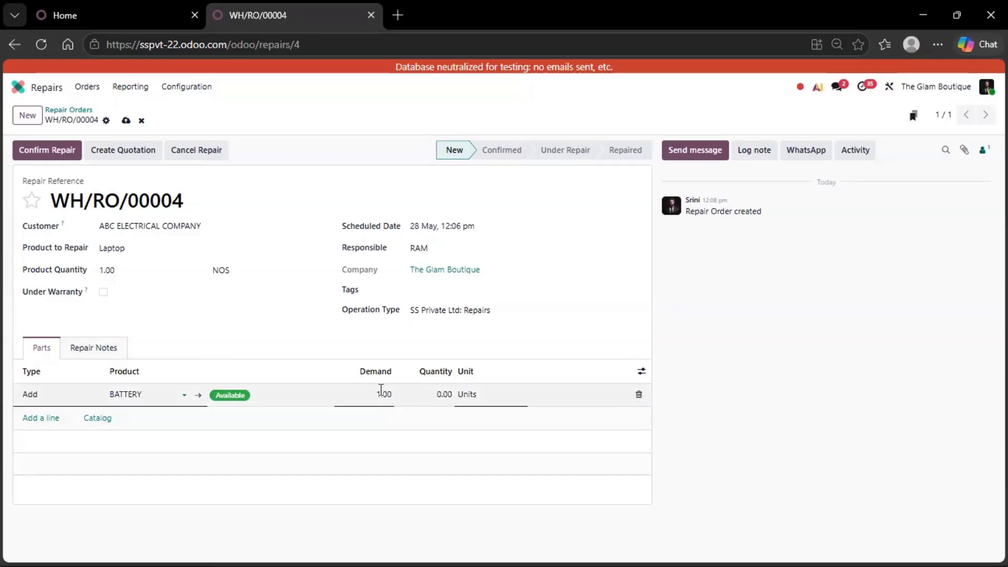
pyautogui.click(452, 395)
pyautogui.write('1')
pyautogui.click(577, 364)
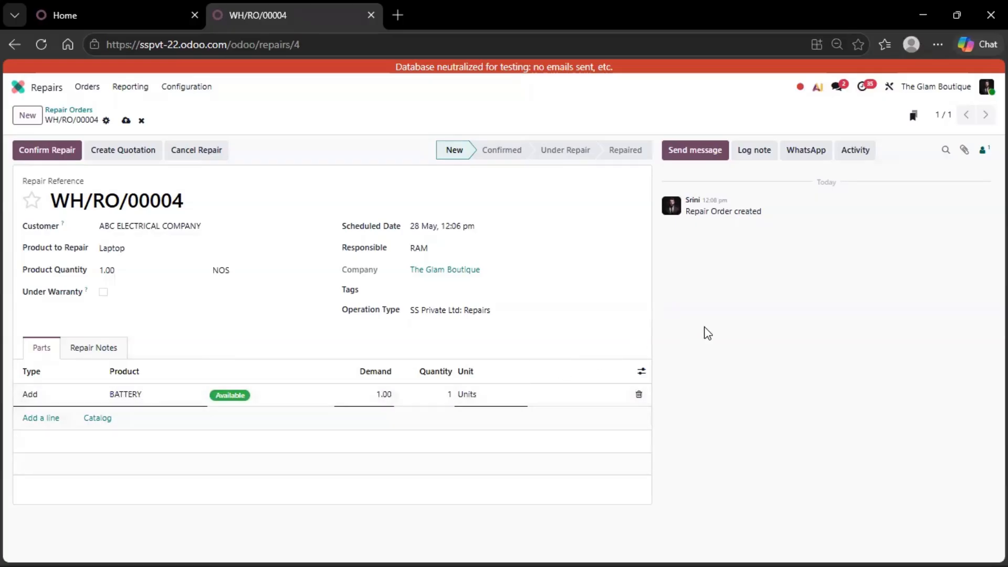
pyautogui.click(126, 120)
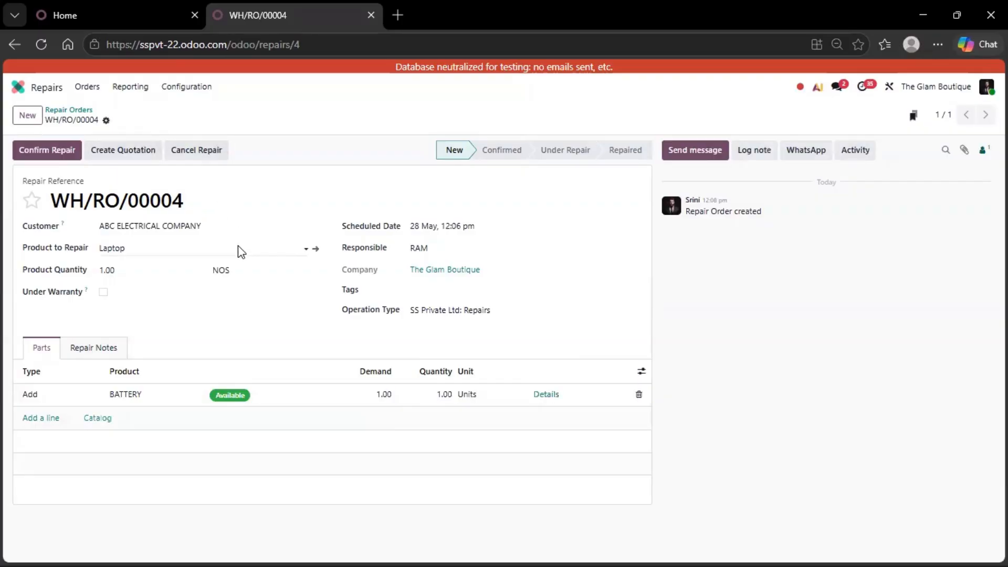
# Review the repair order's reference and its repair notes, and return to the parts list
pyautogui.moveTo(185, 201); pyautogui.dragTo(128, 185)
pyautogui.click(252, 205)
pyautogui.click(93, 354)
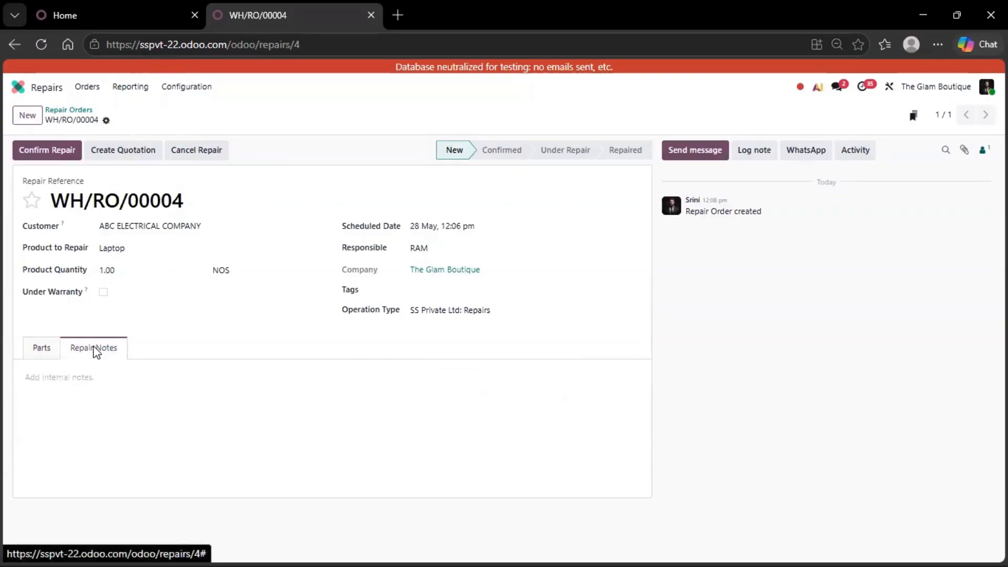
pyautogui.click(83, 377)
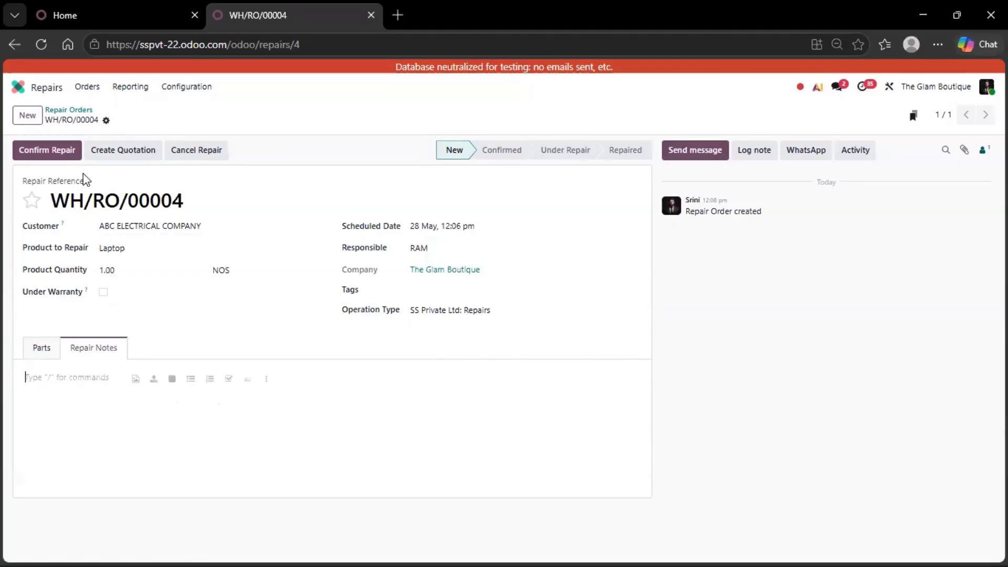
pyautogui.click(42, 355)
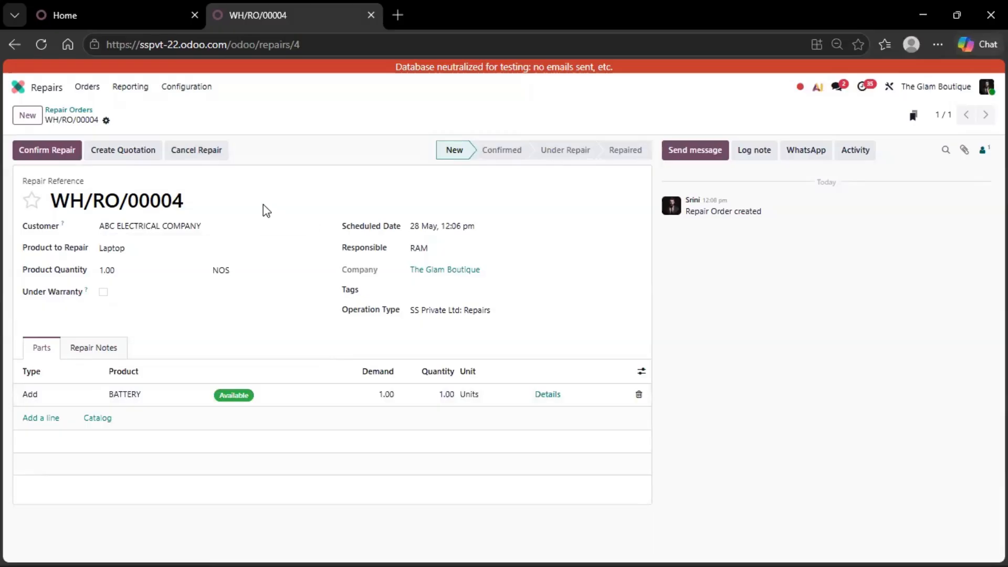
# Create a quotation from the repair order, set the BATTERY line's unit price to 2,000, and remove its 5% GST tax
pyautogui.click(140, 151)
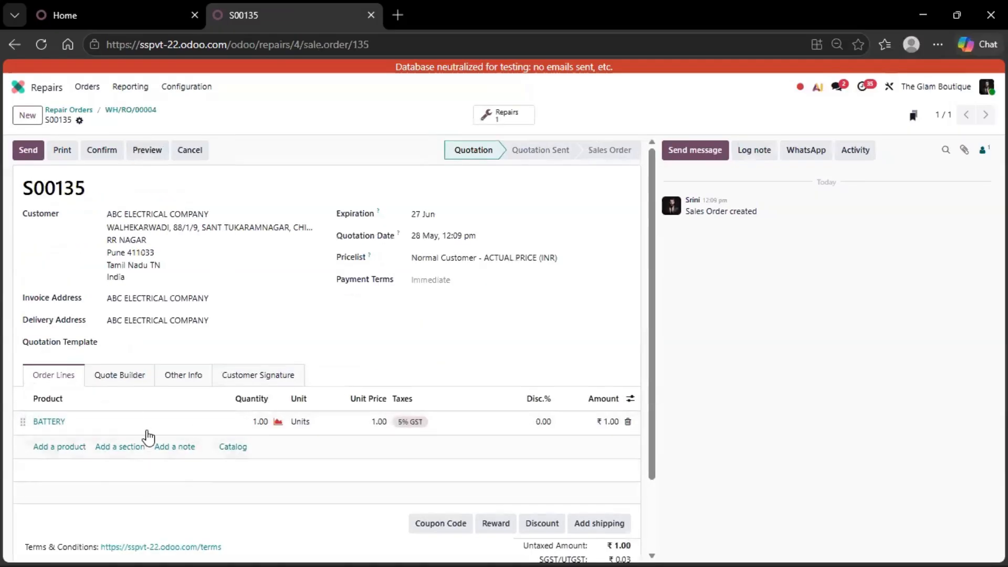
pyautogui.click(367, 424)
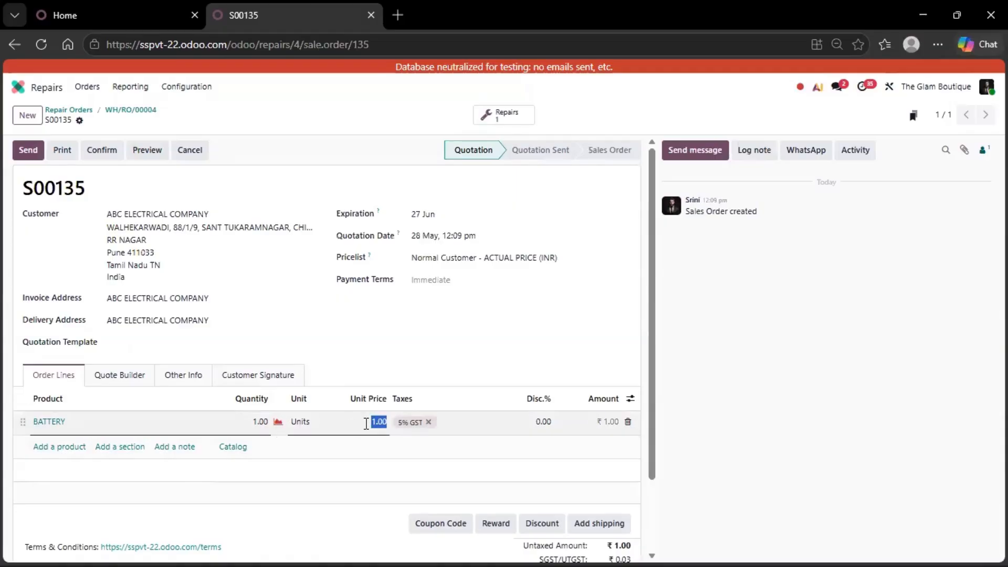
pyautogui.write('20')
pyautogui.click(428, 422)
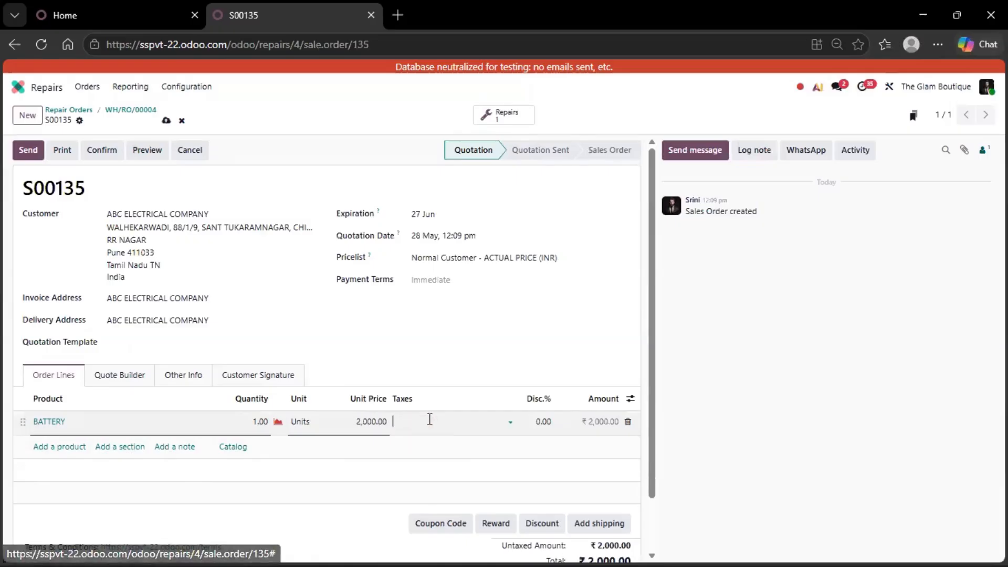
pyautogui.click(429, 419)
pyautogui.click(455, 437)
pyautogui.click(542, 424)
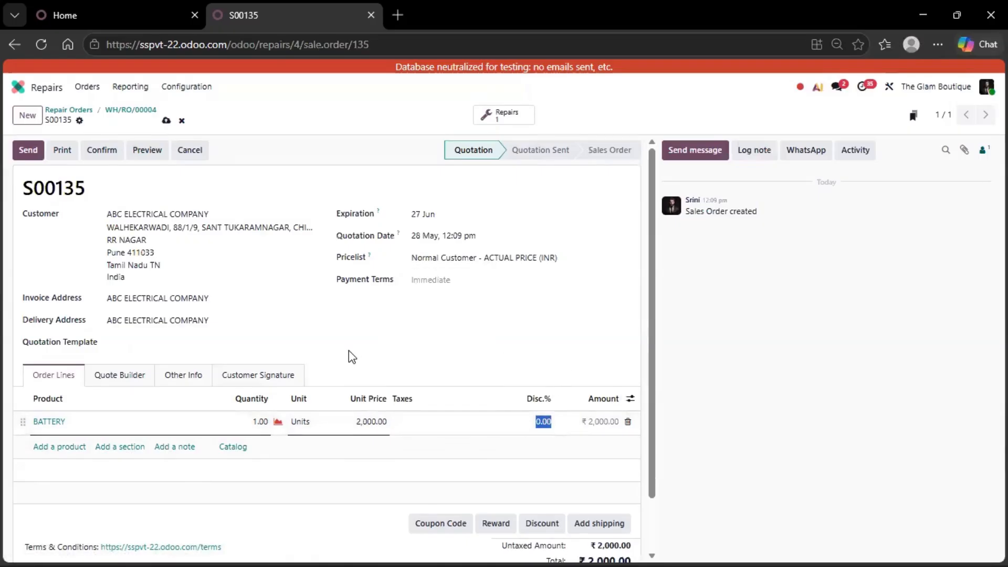
pyautogui.click(263, 252)
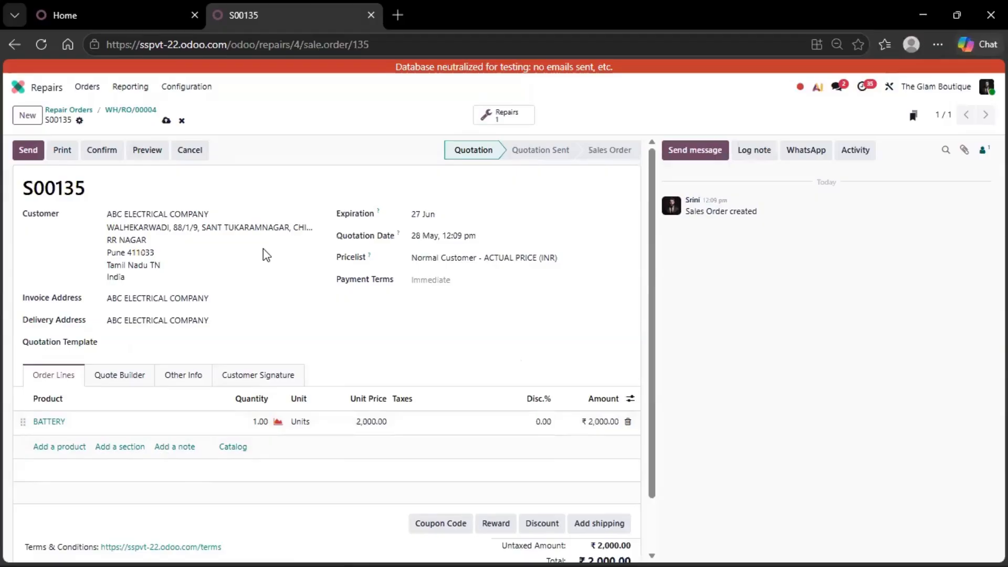
# Send the quotation to the customer by email, confirm it as a sales order, and open the linked repair order
pyautogui.click(28, 150)
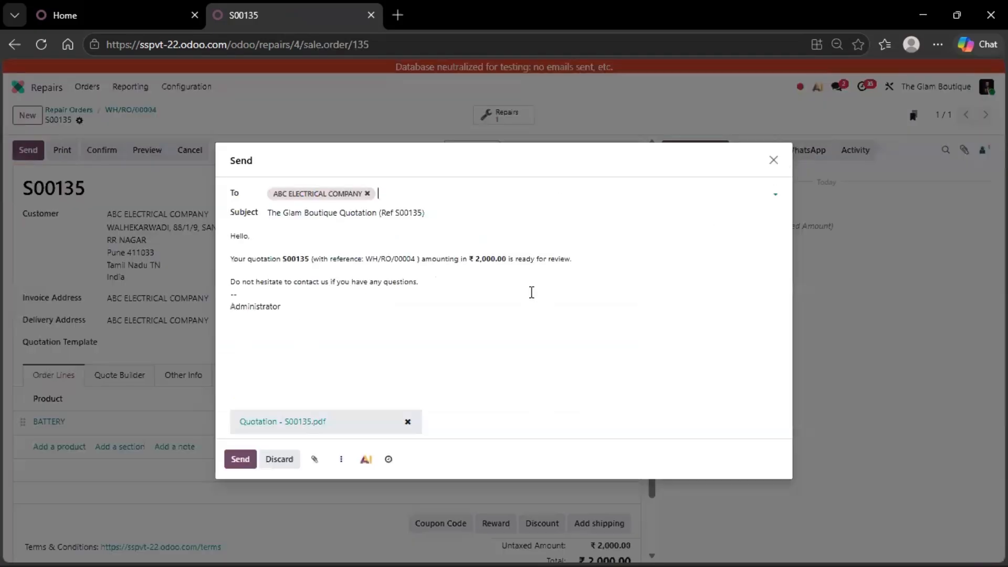
pyautogui.click(240, 461)
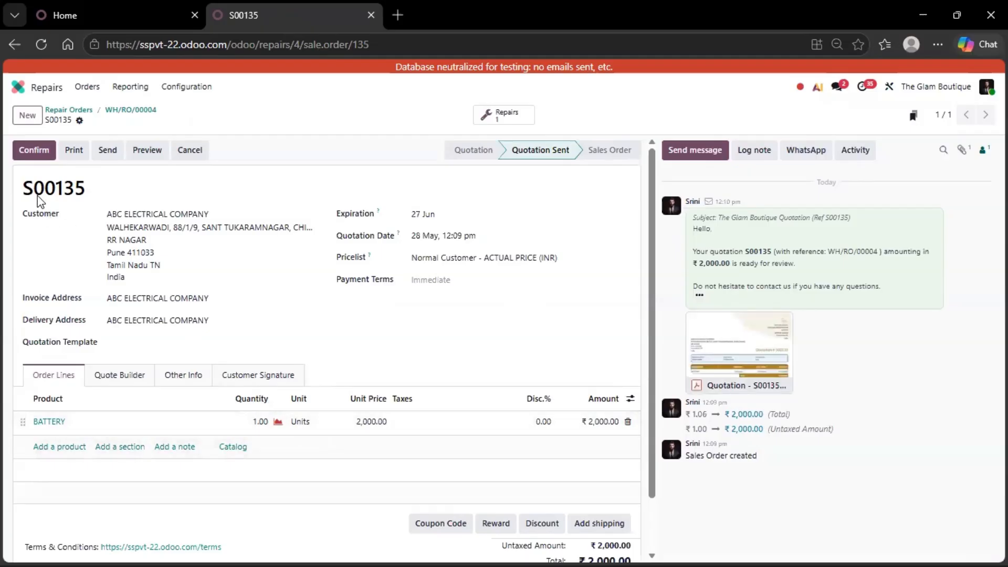
pyautogui.click(29, 152)
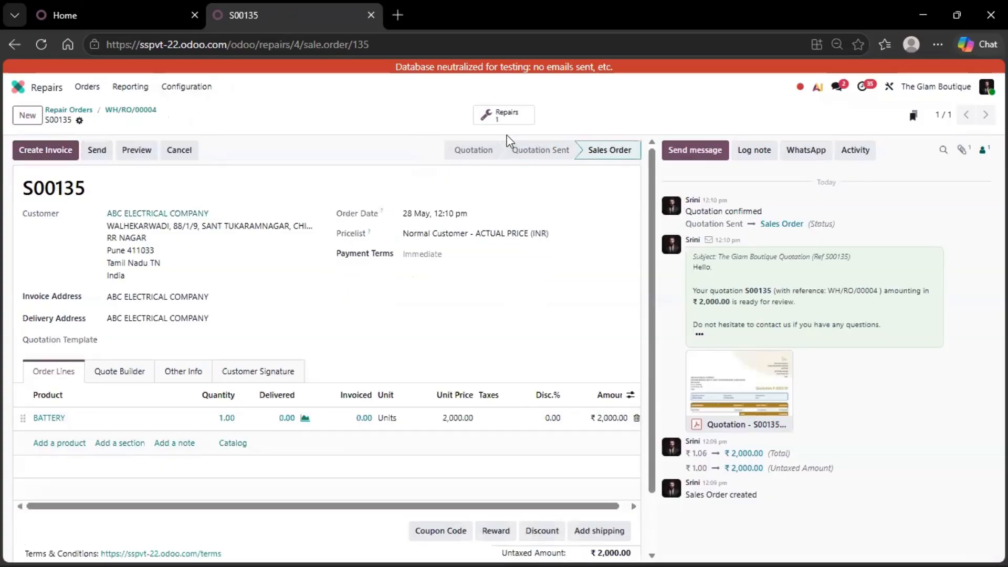
pyautogui.click(498, 119)
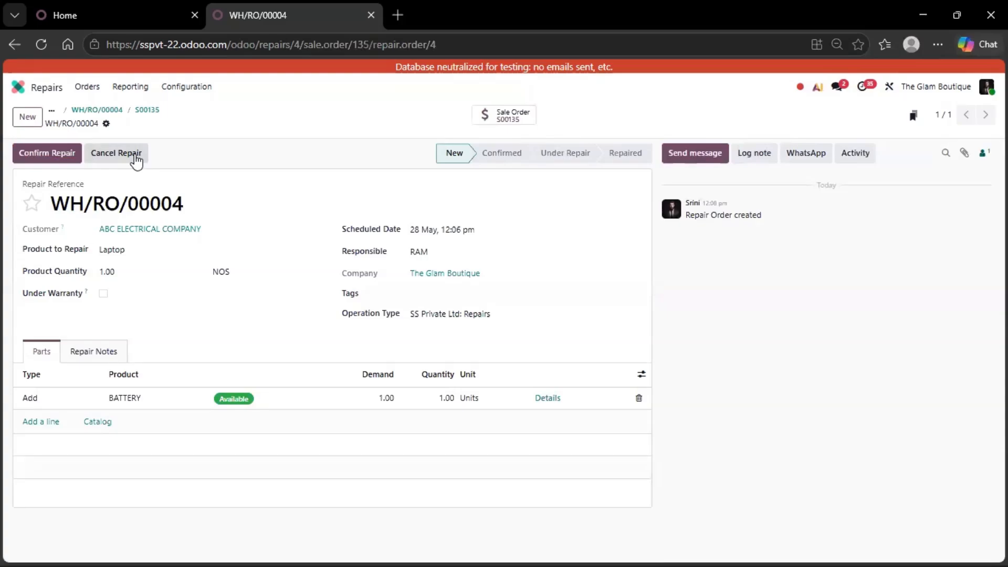
# Try to confirm the repair order, inspect the laptop's stock record at WH/Stock, and discard the confirmation
pyautogui.click(58, 155)
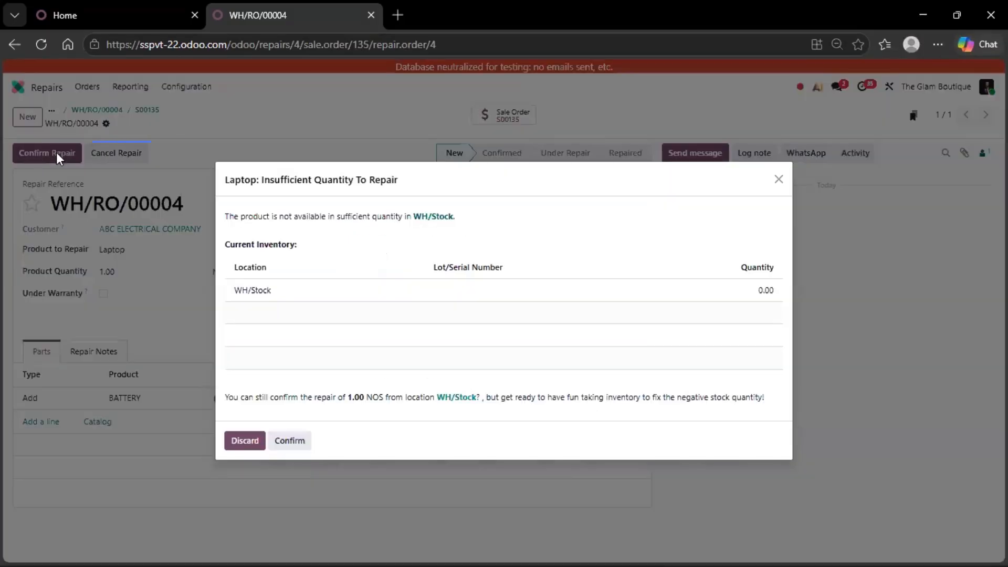
pyautogui.click(479, 292)
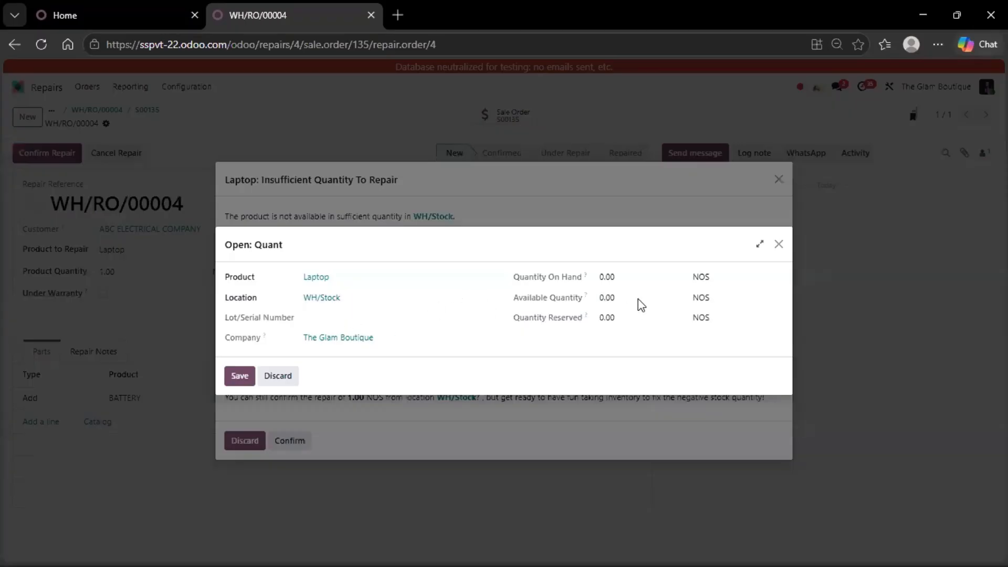
pyautogui.click(779, 244)
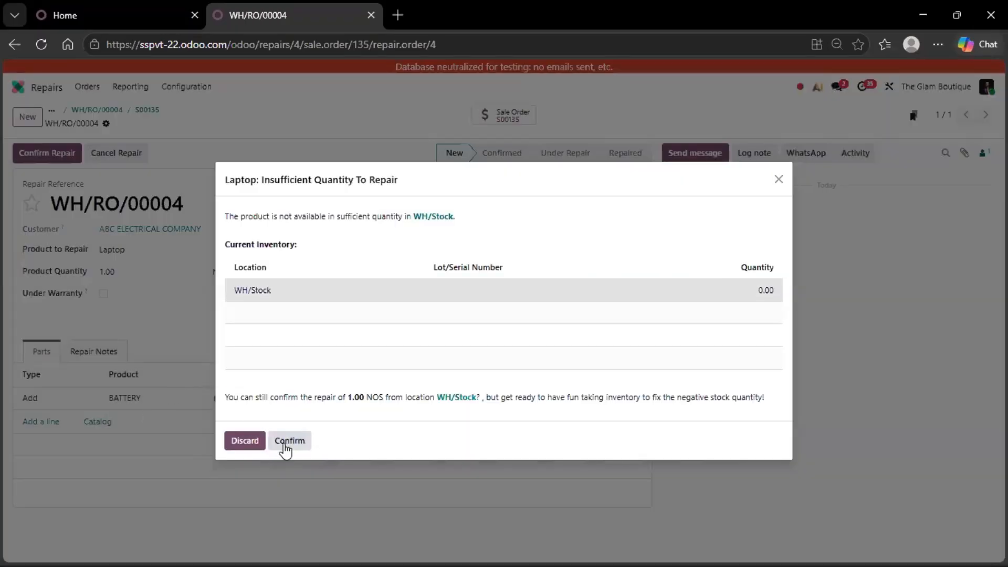
pyautogui.click(240, 440)
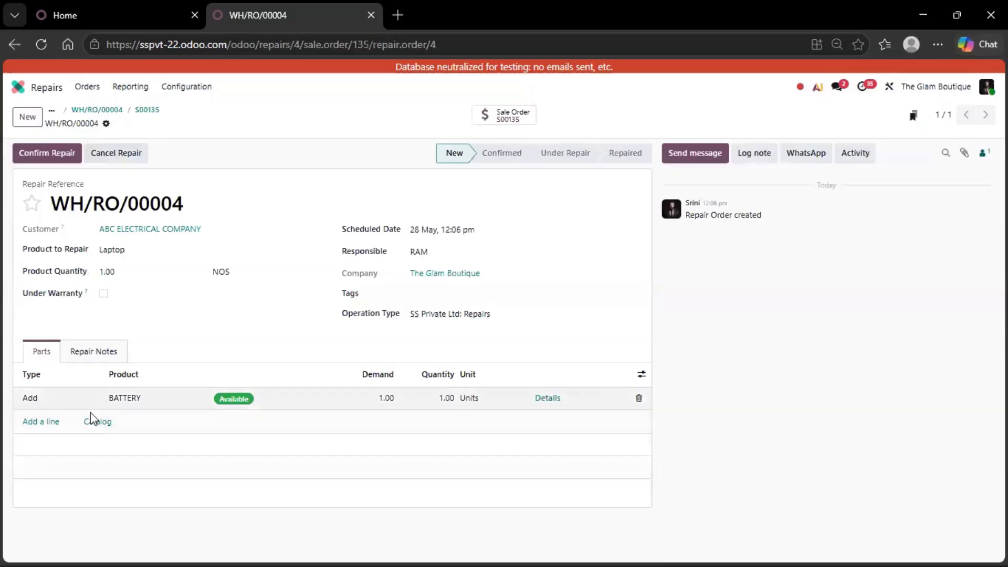
# Set the BATTERY product's inventoried quantity at WH/Stock to 10, and return to the repair order
pyautogui.click(117, 407)
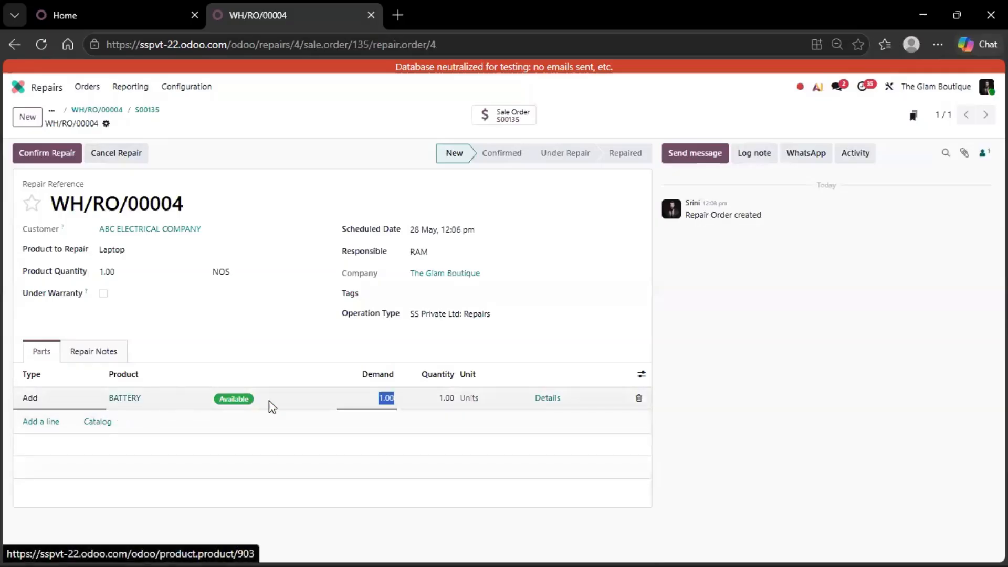
pyautogui.click(124, 400)
pyautogui.click(115, 329)
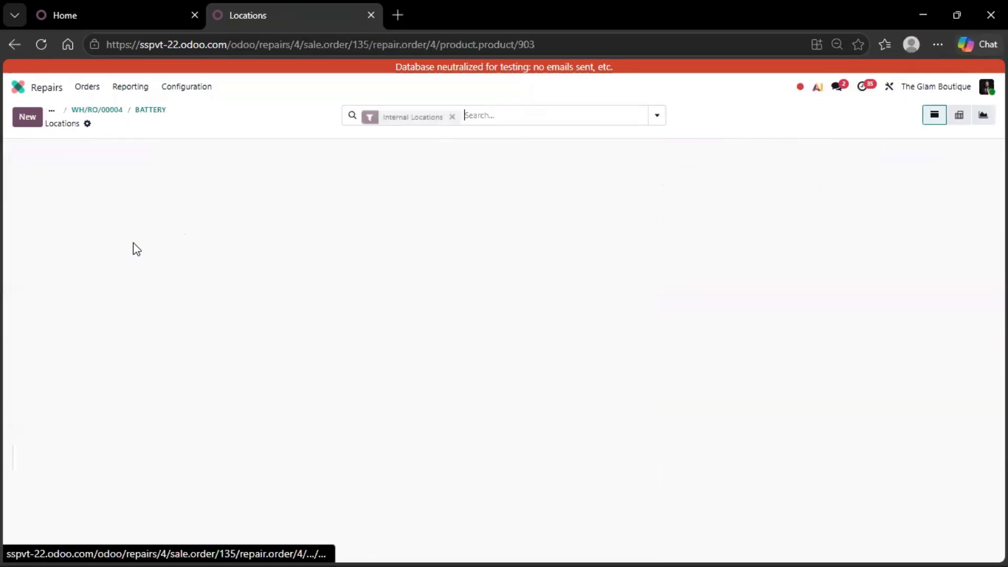
pyautogui.click(402, 175)
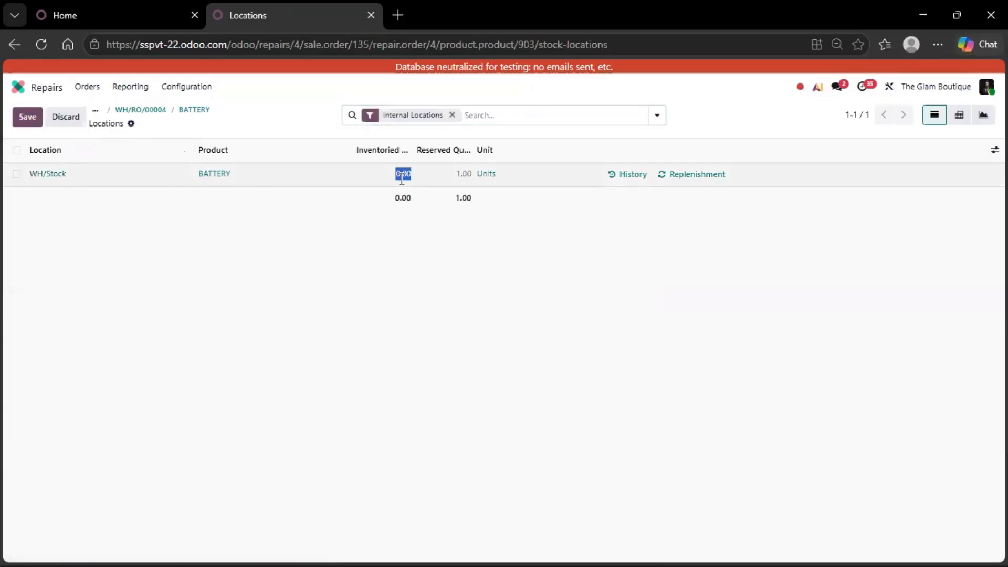
pyautogui.write('10')
pyautogui.press('Return')
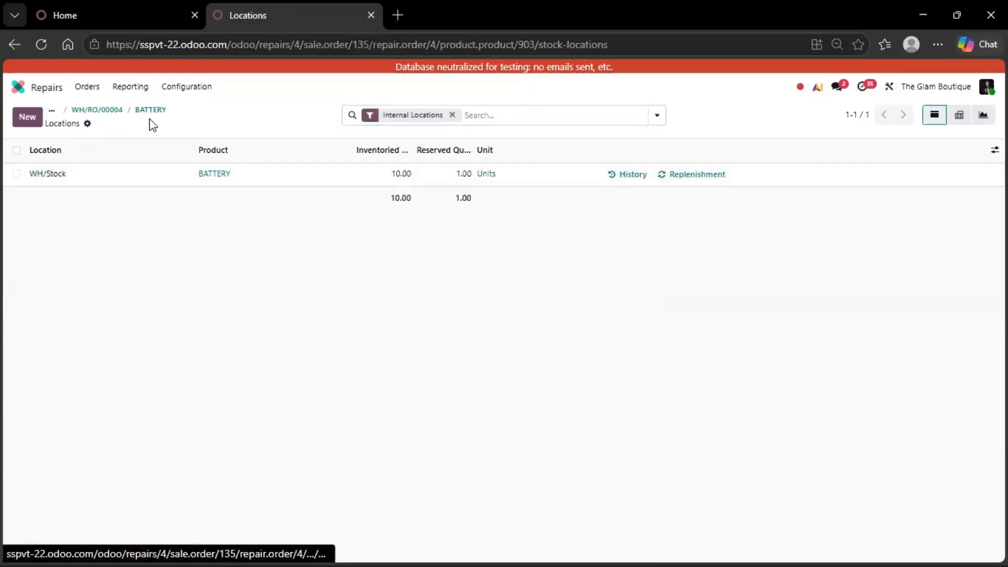
pyautogui.click(97, 110)
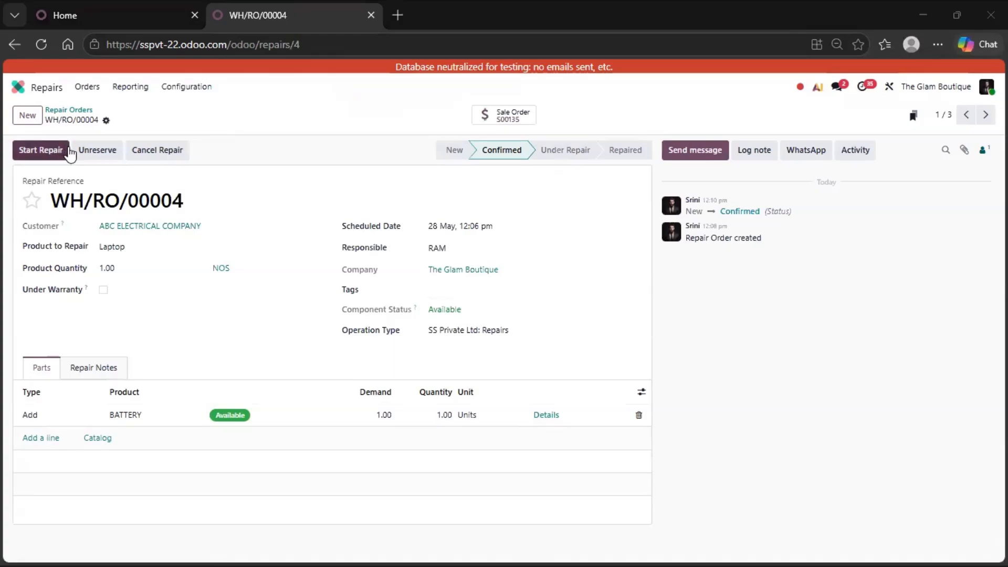
# Start the laptop repair, and end it after checking its entry in the repair orders list
pyautogui.click(50, 151)
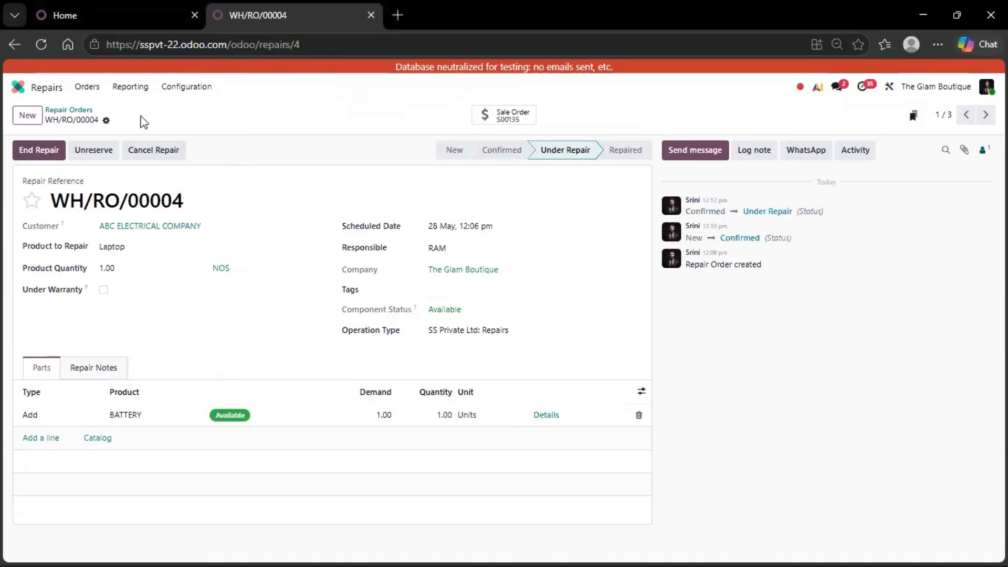
pyautogui.click(68, 111)
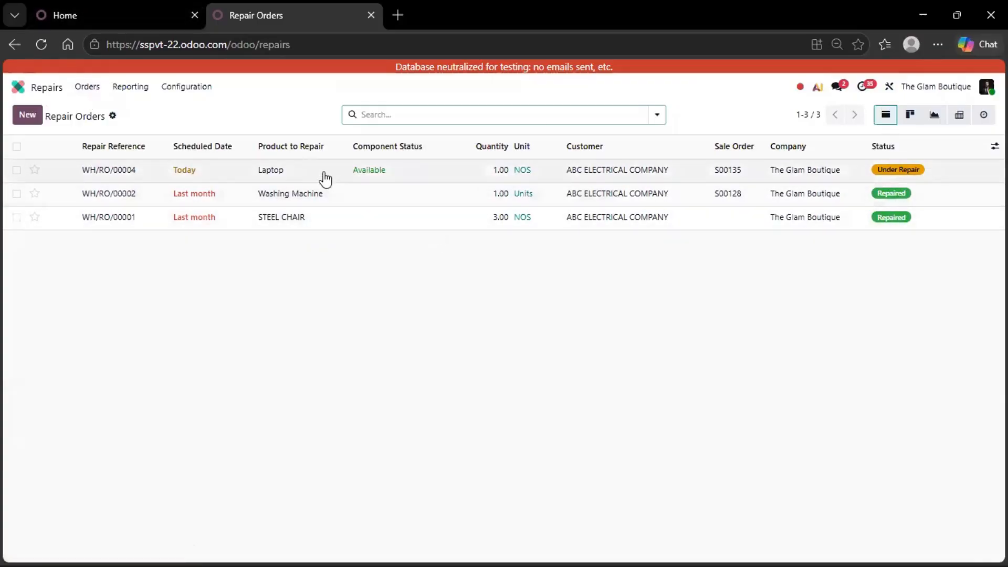
pyautogui.click(307, 171)
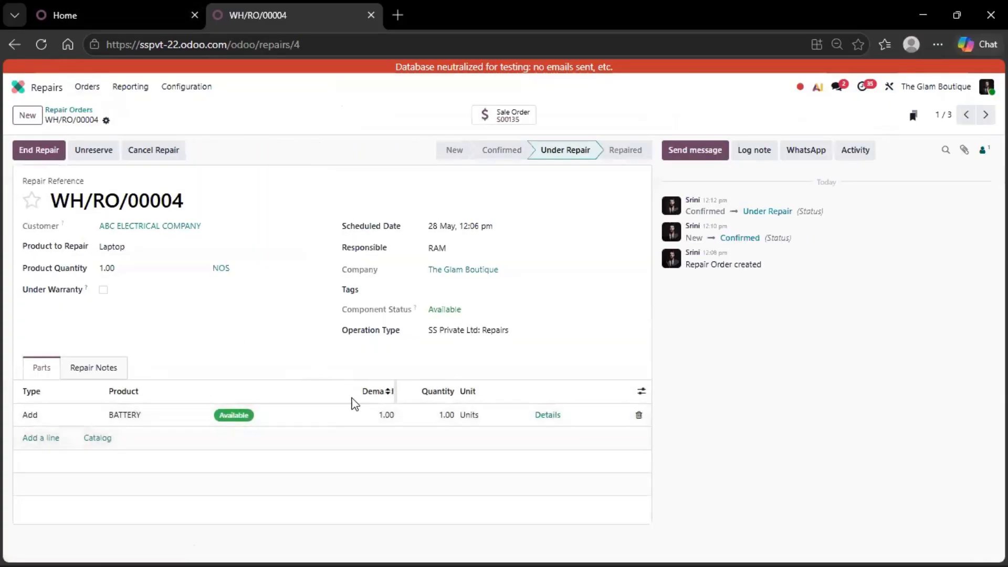
pyautogui.click(51, 149)
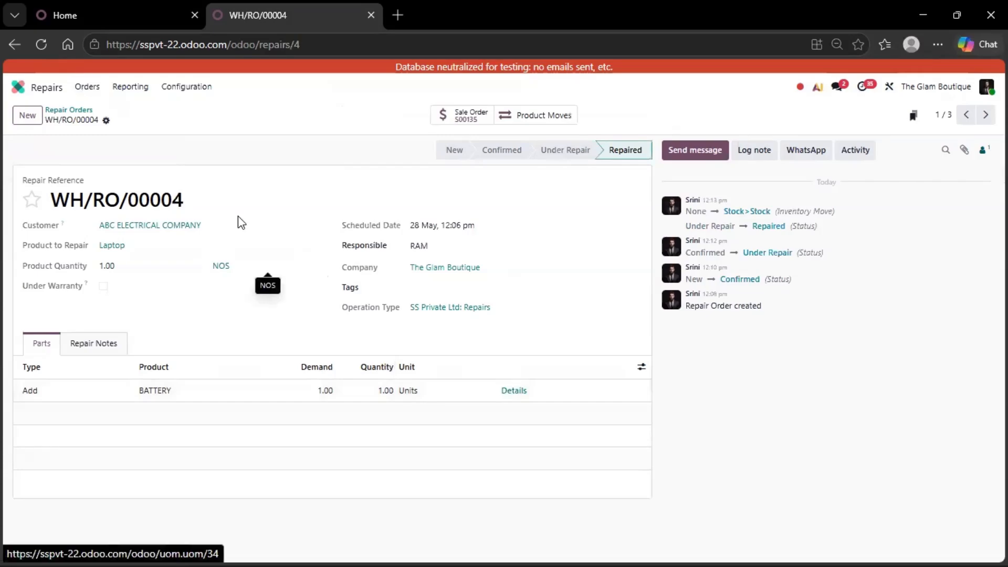
# Check the laptop repair's status in the repair orders list, and open the sales order linked to it
pyautogui.click(68, 111)
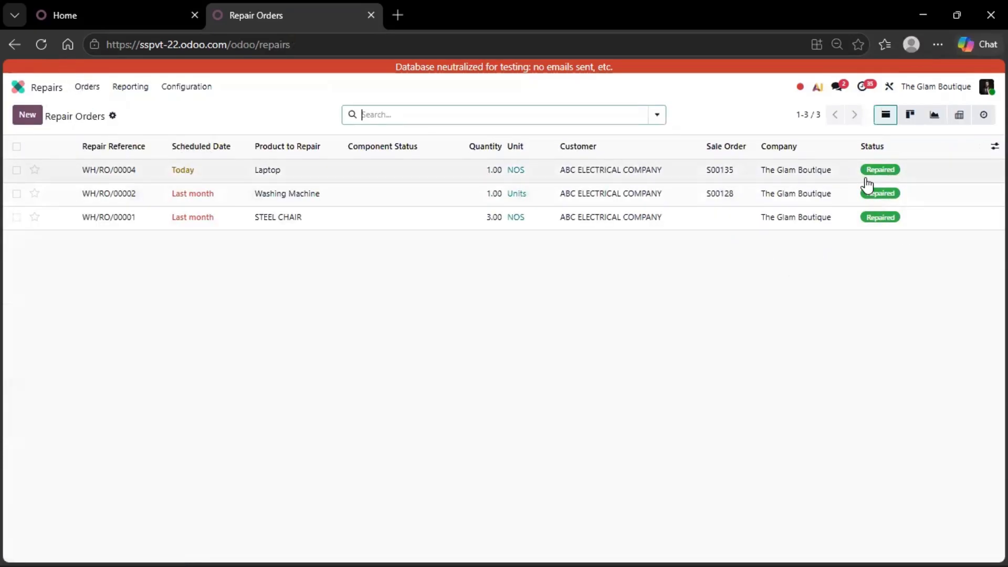
pyautogui.click(376, 175)
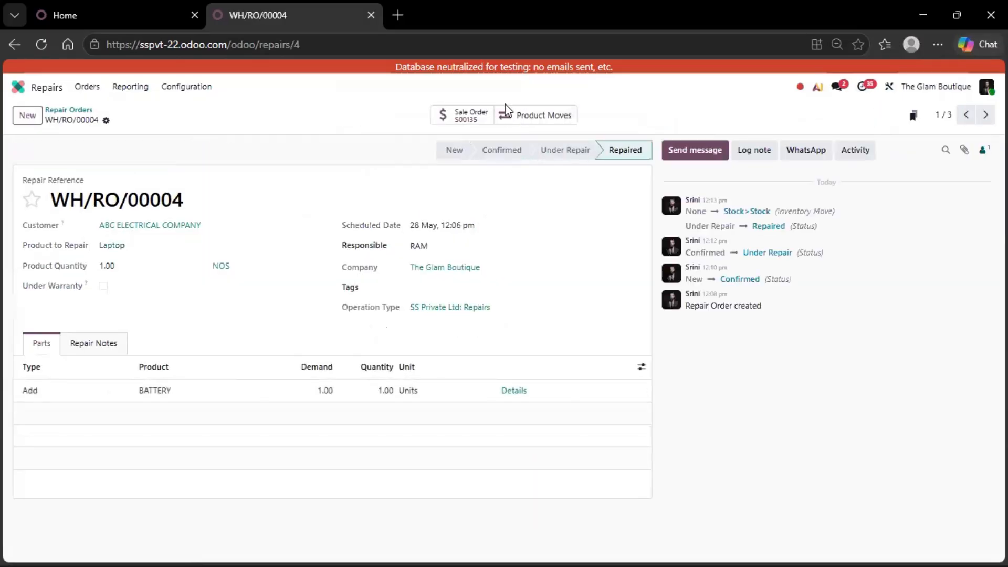
pyautogui.click(473, 116)
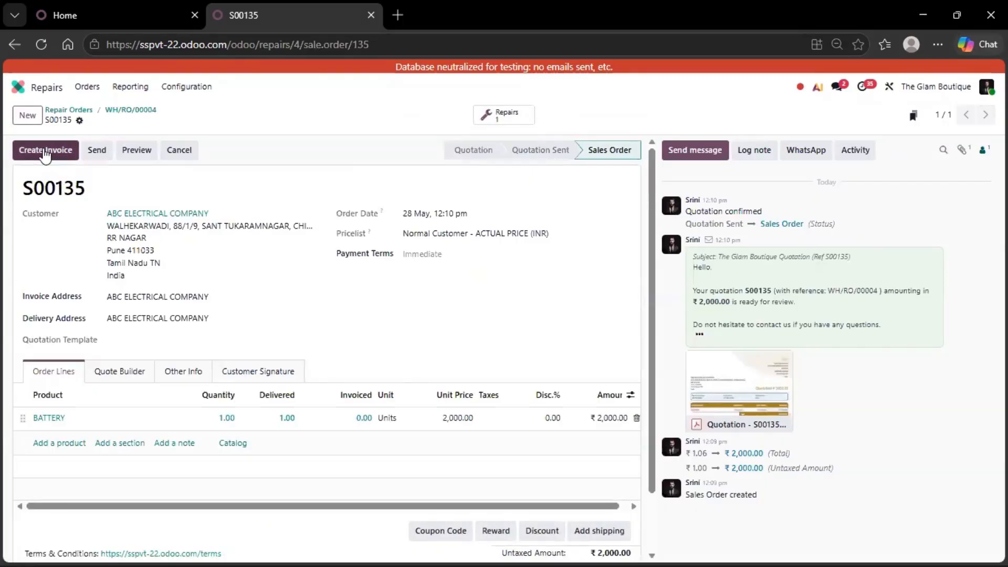
# Create the customer invoice for the BATTERY line from the laptop repair's sales order, and confirm it
pyautogui.click(45, 153)
pyautogui.click(262, 368)
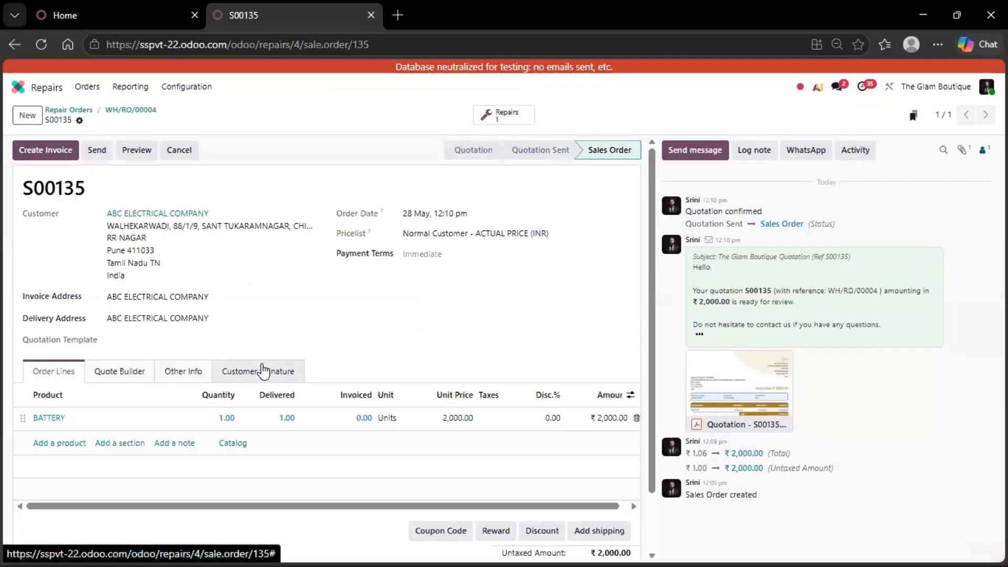
pyautogui.scroll(-2, 260, 363)
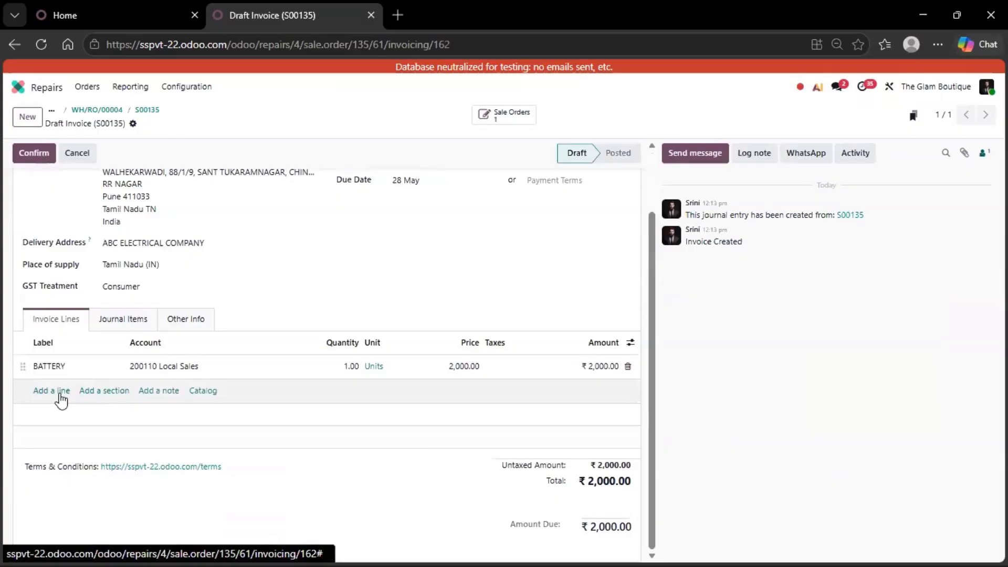
pyautogui.scroll(2, 62, 400)
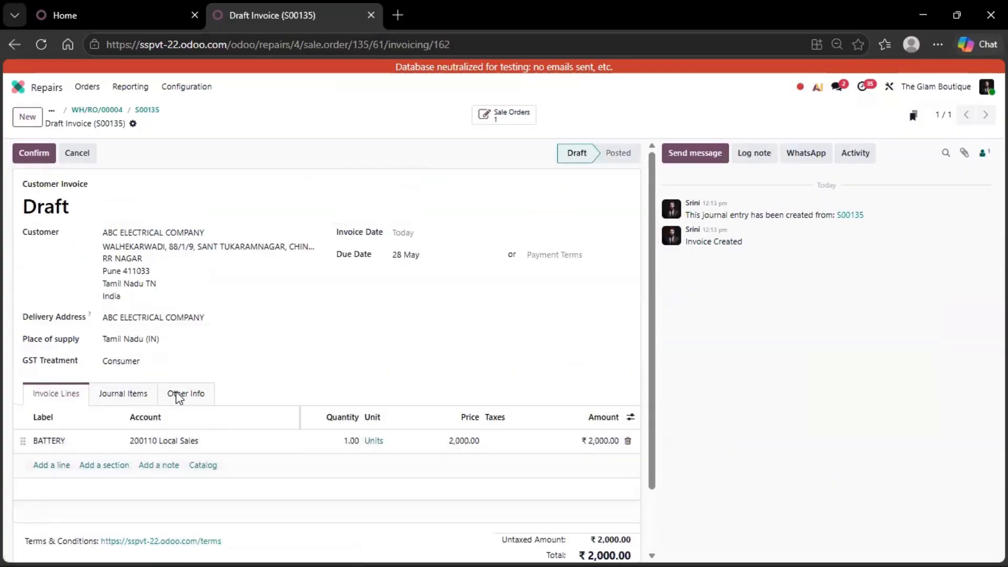
pyautogui.click(34, 156)
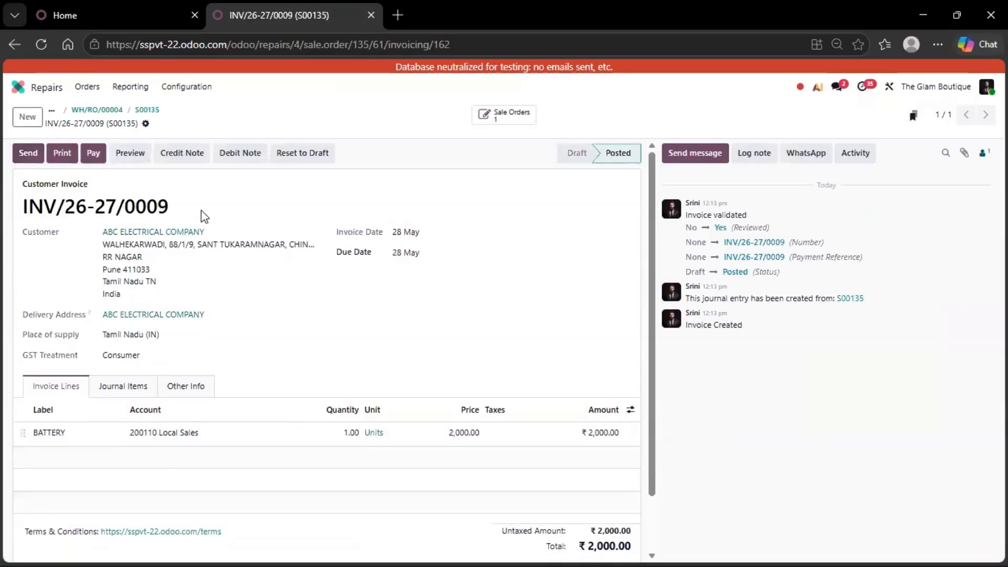
# Highlight the invoice number, and return through the linked sales order to the repair orders list
pyautogui.moveTo(205, 216); pyautogui.dragTo(4, 215)
pyautogui.click(207, 115)
pyautogui.click(147, 110)
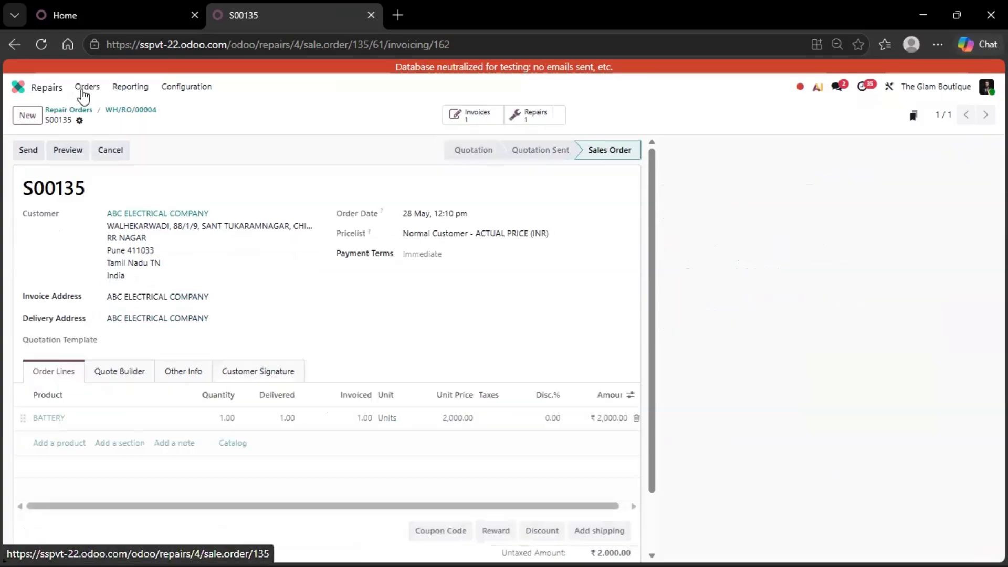
pyautogui.click(69, 110)
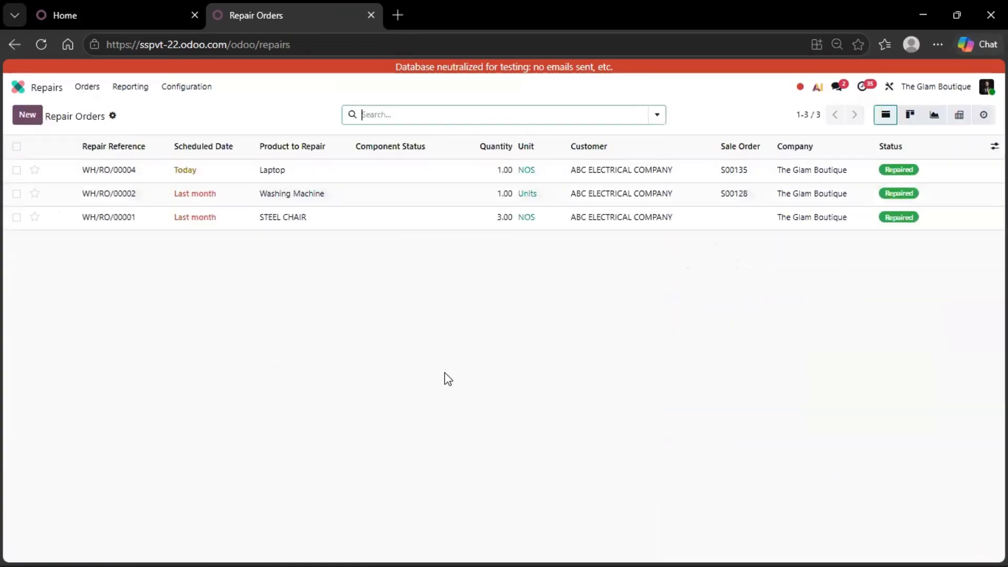